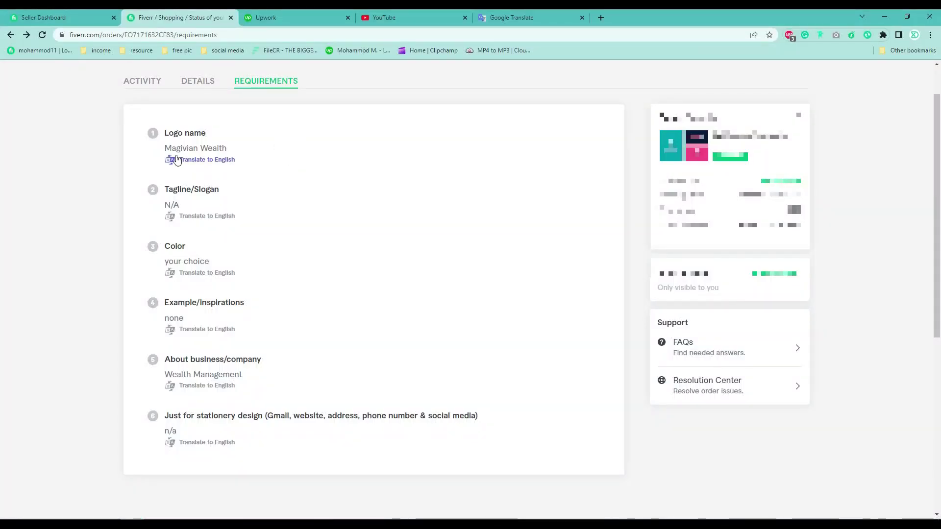
# Highlight the brief answers: name 'Magivian Wealth', tagline N/A, colour 'your choice'.
pyautogui.moveTo(164, 149); pyautogui.dragTo(286, 159)
pyautogui.click(267, 156)
pyautogui.moveTo(165, 148); pyautogui.dragTo(227, 149)
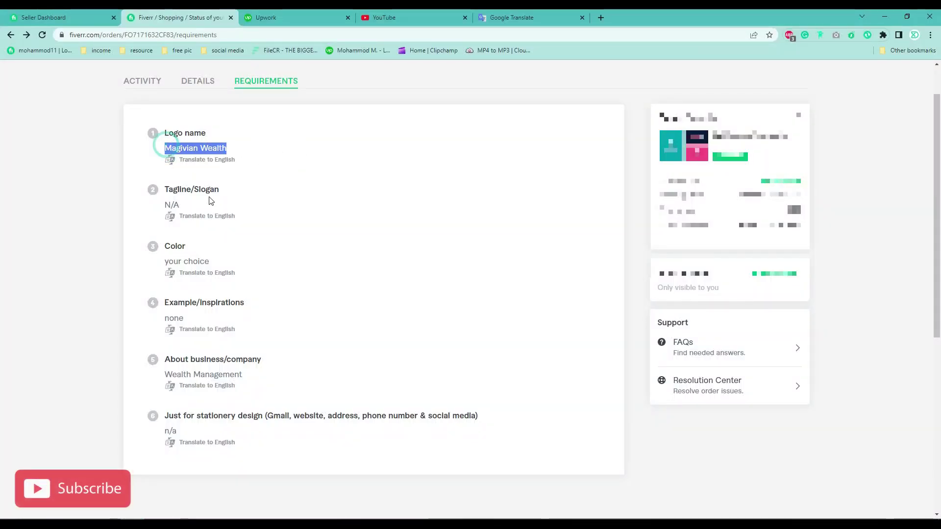
pyautogui.moveTo(166, 204); pyautogui.dragTo(210, 213)
pyautogui.moveTo(164, 261); pyautogui.dragTo(210, 263)
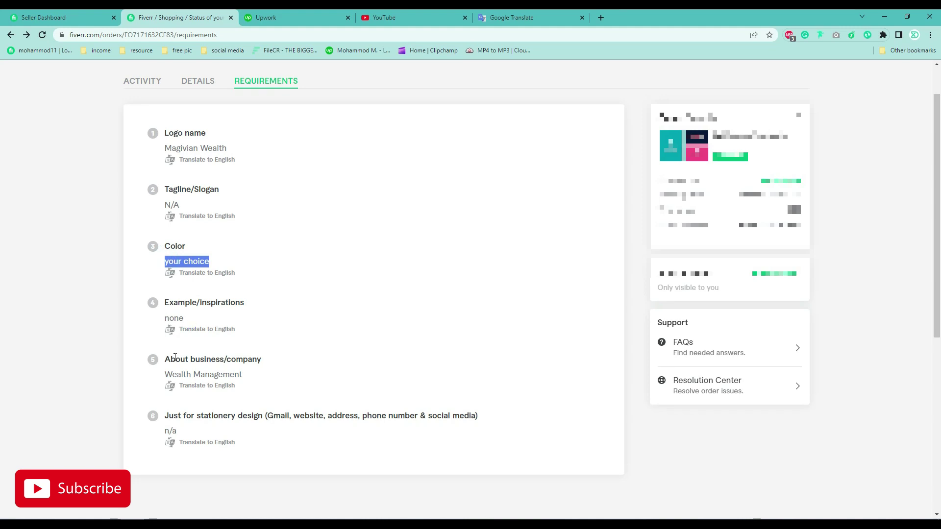
# Search Google Images for 'logo design for wealth', preview several results, then search 'WM logo'.
pyautogui.click(168, 374)
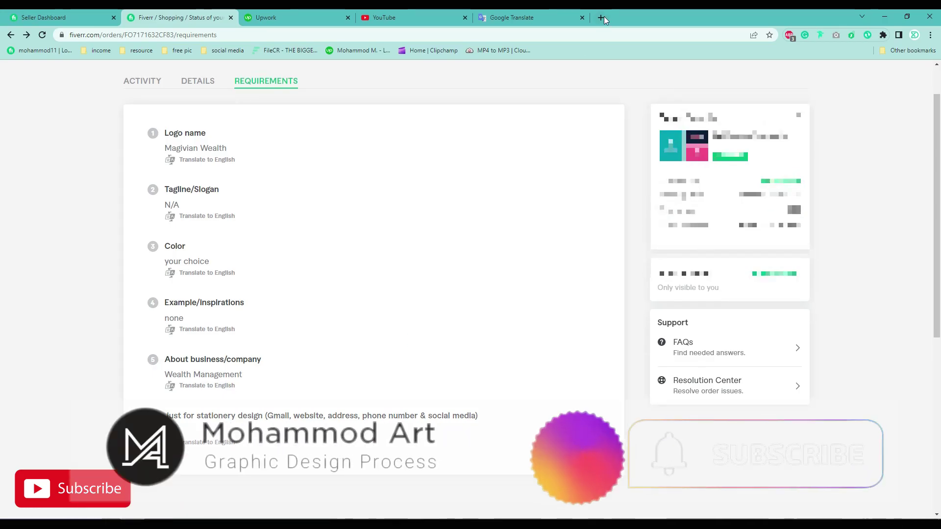
pyautogui.hotkey('ctrl', 't')
pyautogui.write('logod')
pyautogui.click(157, 117)
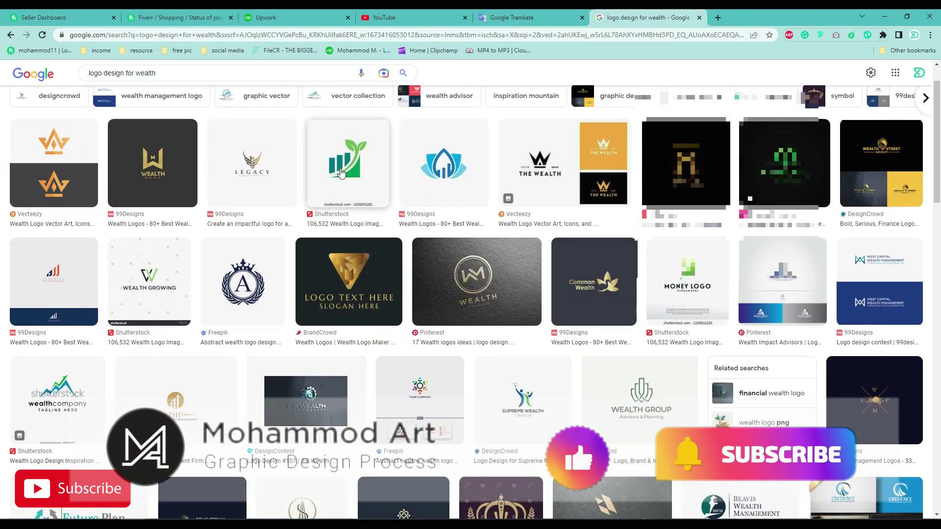
pyautogui.click(487, 242)
pyautogui.scroll(-5, 353, 294)
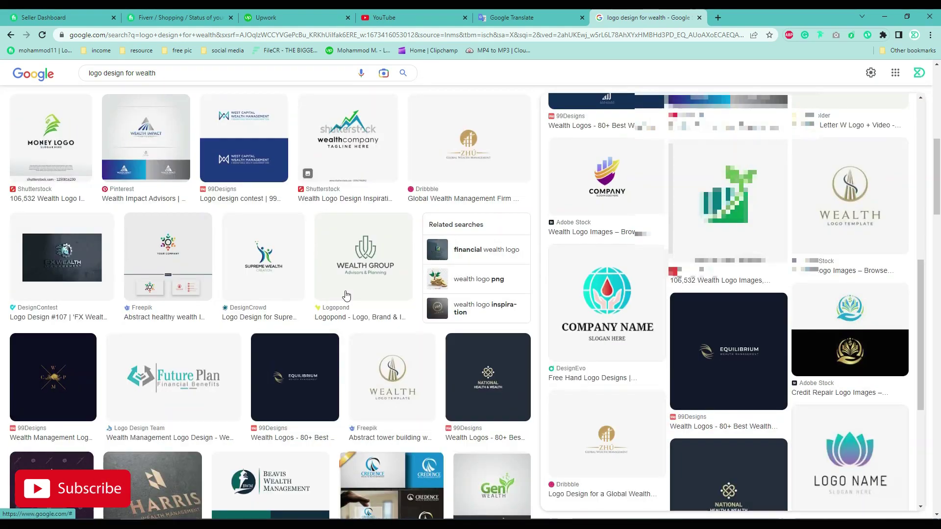
pyautogui.click(364, 250)
pyautogui.scroll(-2, 346, 322)
pyautogui.scroll(-2, 346, 321)
pyautogui.click(383, 224)
pyautogui.scroll(-3, 383, 225)
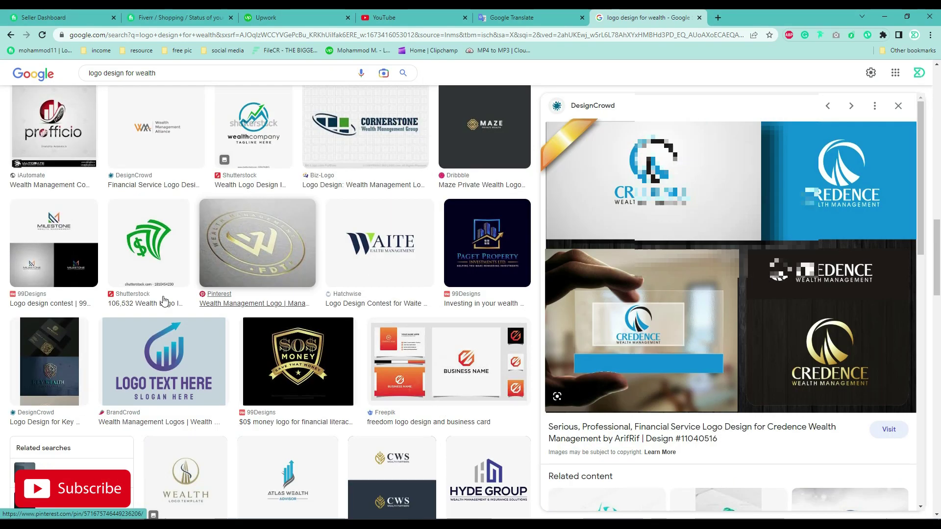
pyautogui.click(51, 243)
pyautogui.scroll(-1, 51, 243)
pyautogui.hotkey('ctrl', 't')
pyautogui.write('WM')
pyautogui.press('Return')
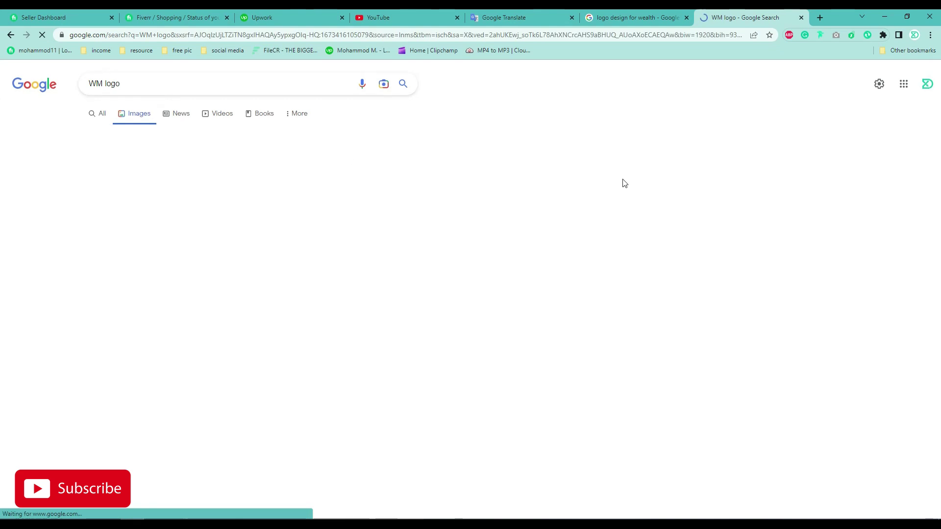
pyautogui.scroll(-5, 412, 368)
pyautogui.scroll(-4, 442, 392)
pyautogui.scroll(-4, 427, 390)
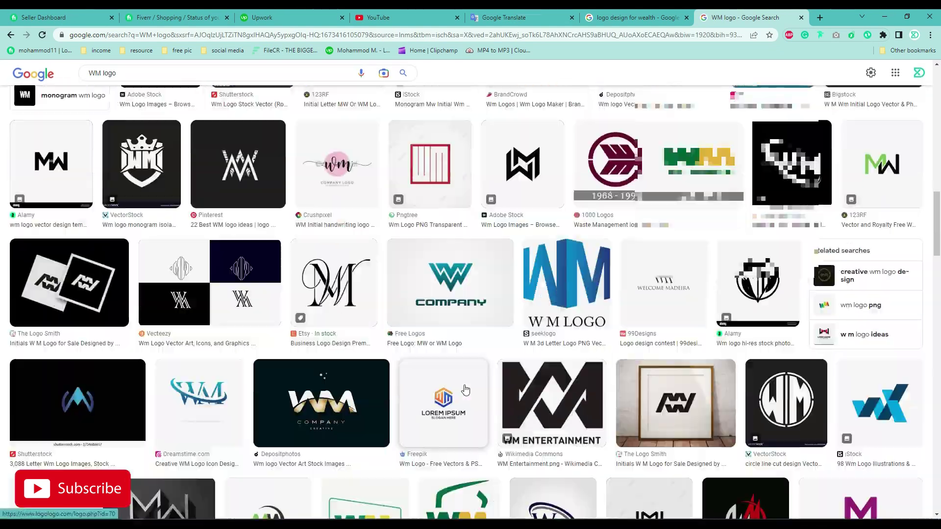
pyautogui.scroll(-2, 404, 388)
pyautogui.scroll(-3, 376, 387)
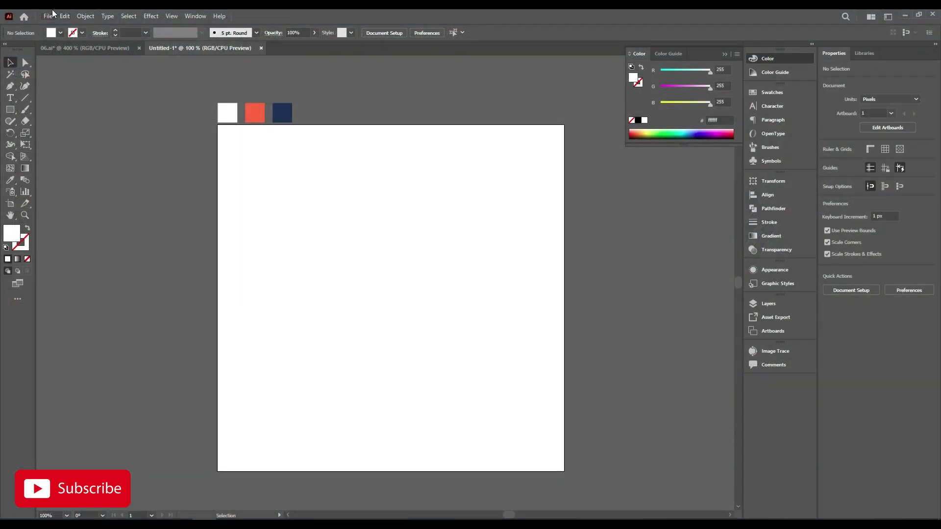
# Place the scanned pencil logo sketch on the artboard.
pyautogui.click(49, 15)
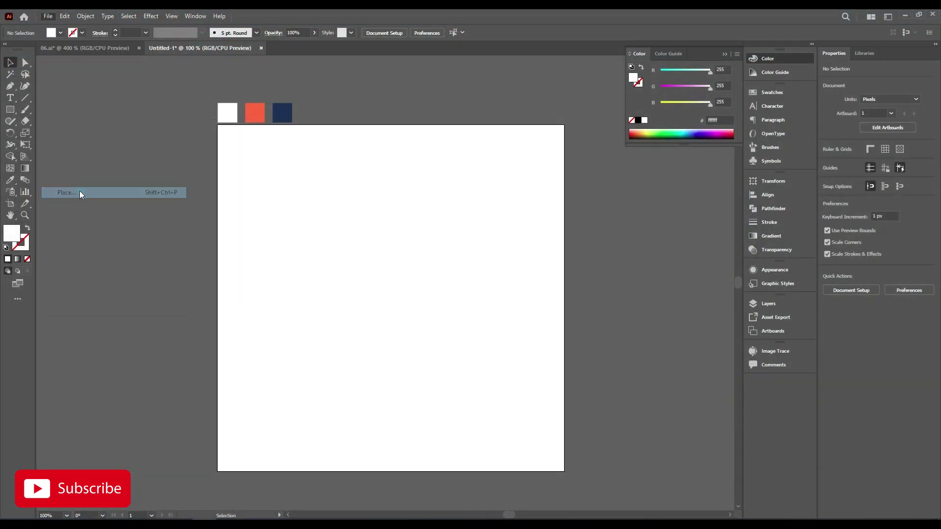
pyautogui.click(315, 238)
pyautogui.moveTo(390, 278); pyautogui.dragTo(341, 251)
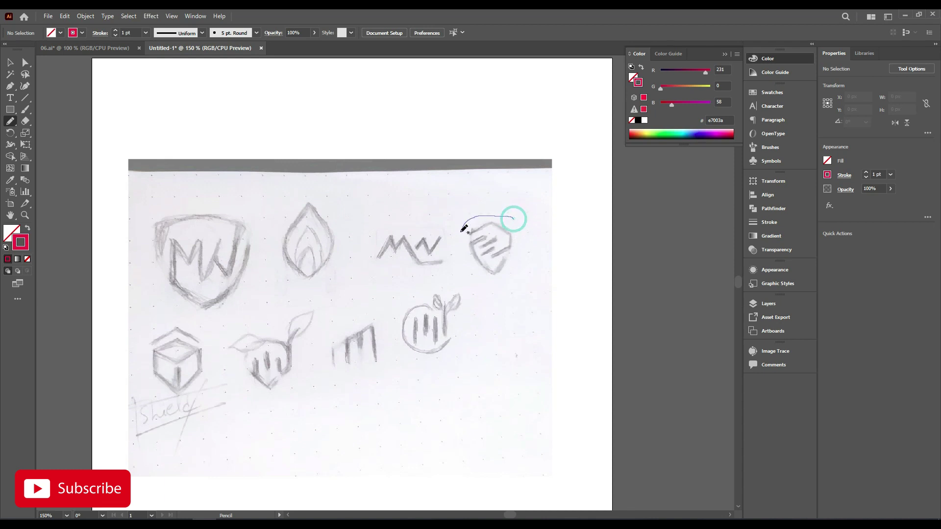
# Circle the shield concept in pink and move the sketch sheet off to the left.
pyautogui.moveTo(536, 228); pyautogui.dragTo(514, 217)
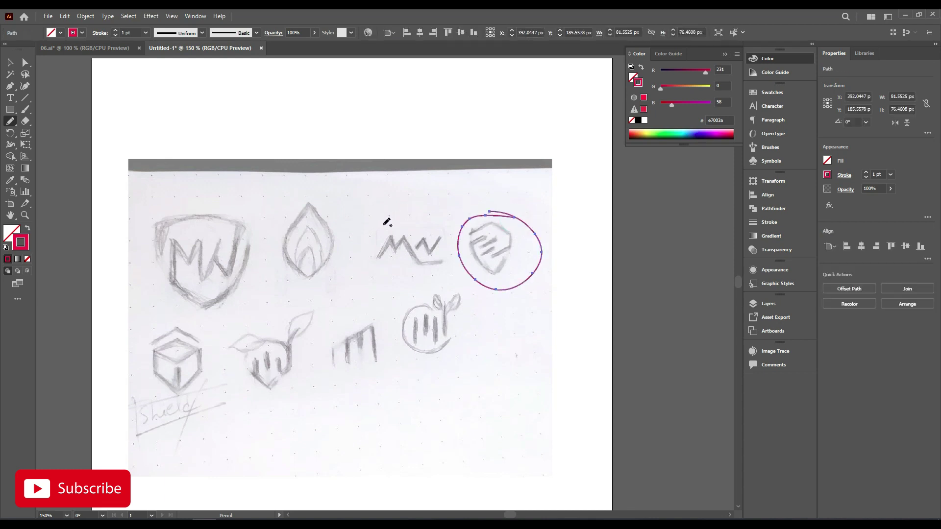
pyautogui.press('v')
pyautogui.keyDown('shift'); pyautogui.click(404, 169); pyautogui.keyUp('shift')
pyautogui.click(420, 147)
pyautogui.scroll(-1, 432, 171)
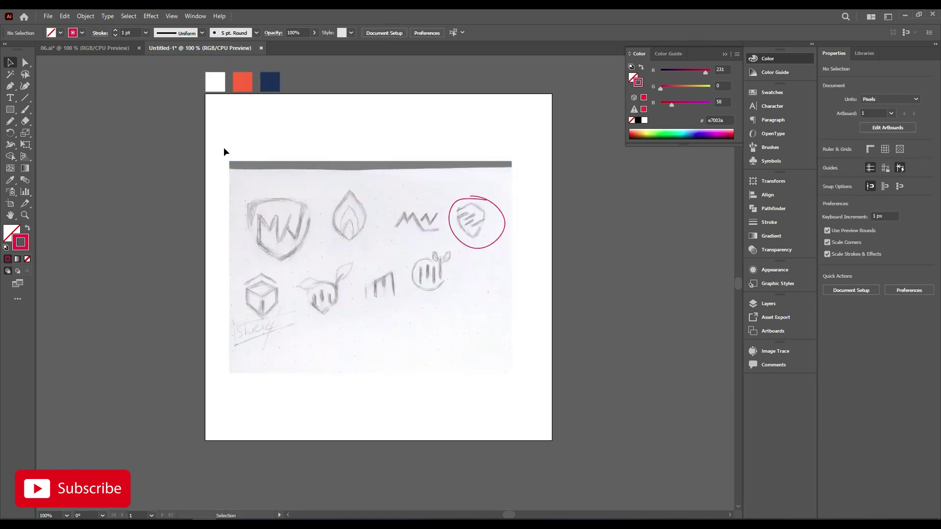
pyautogui.moveTo(470, 302); pyautogui.dragTo(59, 294)
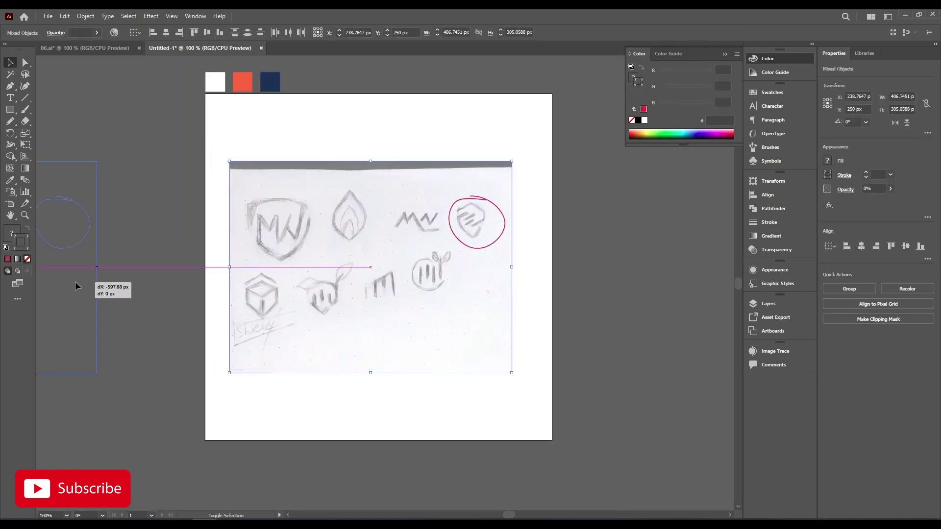
pyautogui.scroll(1, 397, 230)
# Draw a thick vertical black bar and duplicate it into four side-by-side bars.
pyautogui.click(458, 242)
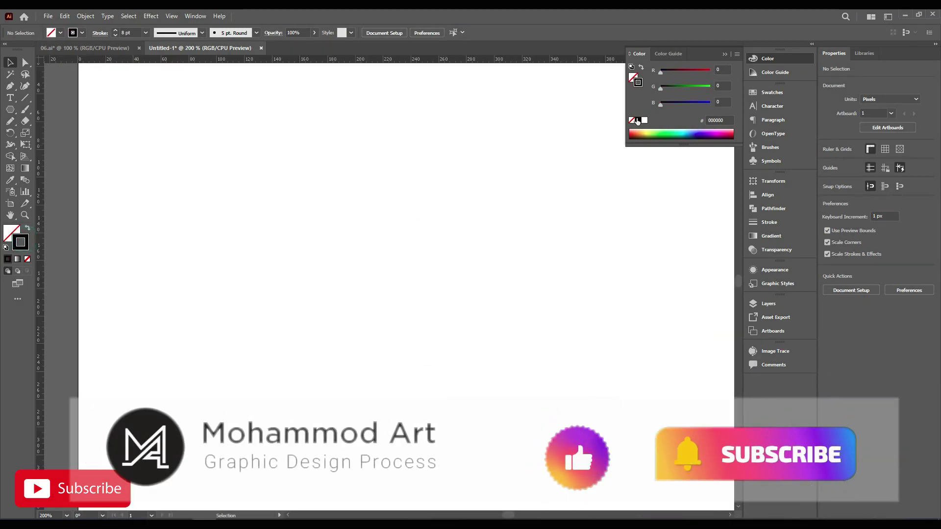
pyautogui.click(22, 96)
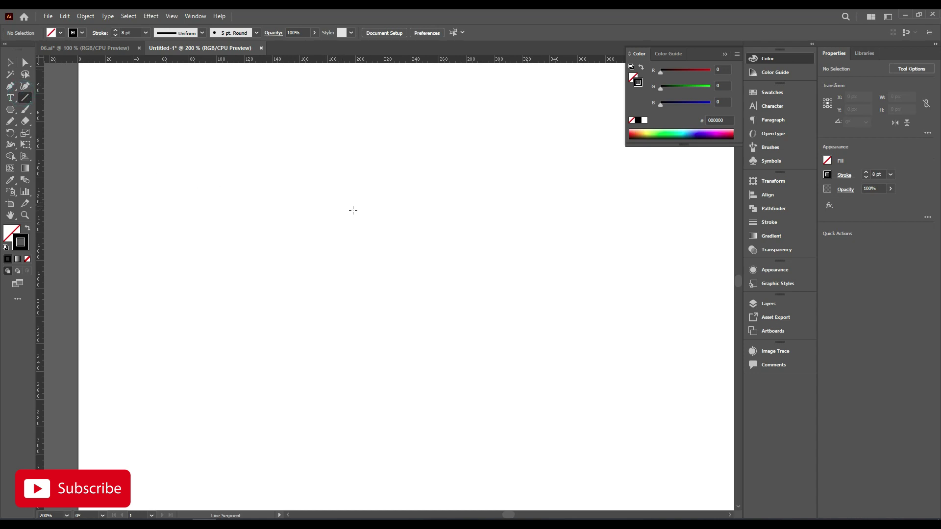
pyautogui.moveTo(353, 210); pyautogui.dragTo(356, 259)
pyautogui.press('v')
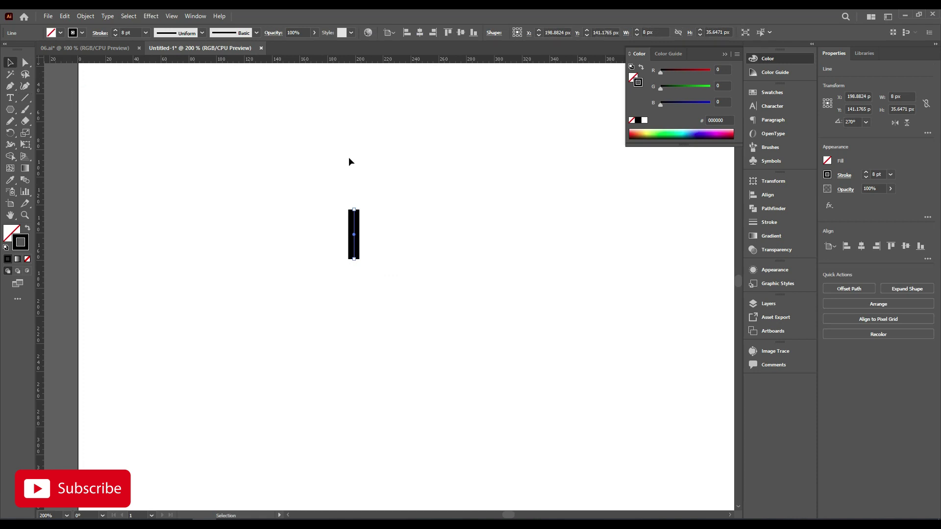
pyautogui.hotkey('ctrl', '=')
pyautogui.moveTo(347, 223); pyautogui.dragTo(381, 223)
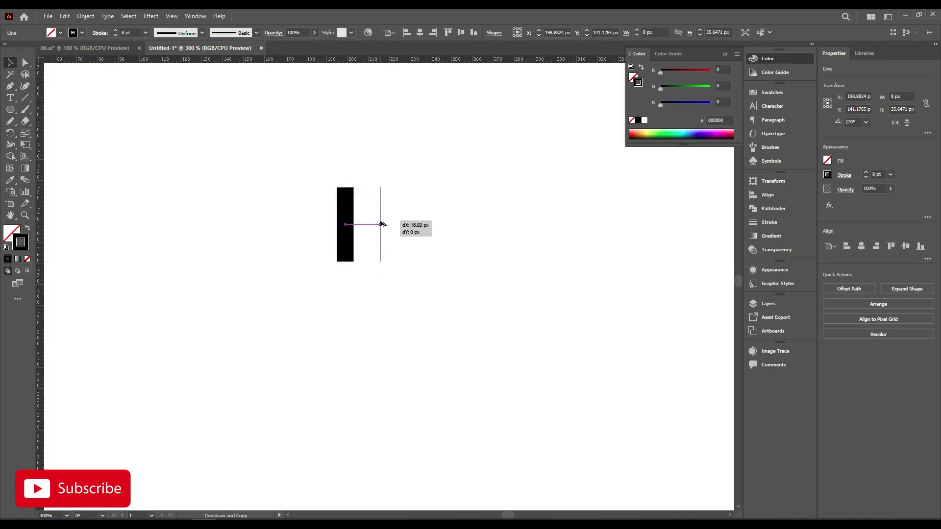
pyautogui.moveTo(384, 224); pyautogui.dragTo(378, 246)
pyautogui.click(409, 224)
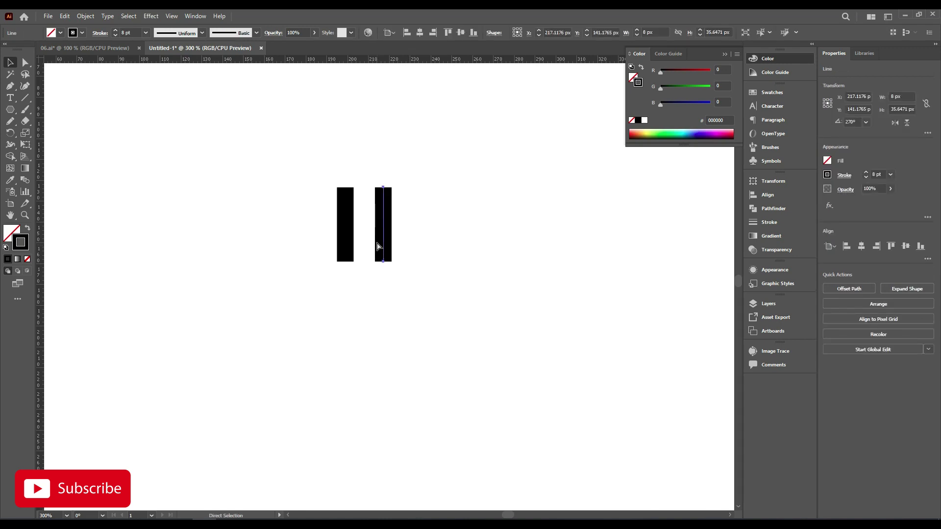
pyautogui.hotkey('ctrl', 'd')
pyautogui.hotkey('ctrl', 'd')
pyautogui.click(493, 235)
pyautogui.moveTo(472, 250); pyautogui.dragTo(473, 247)
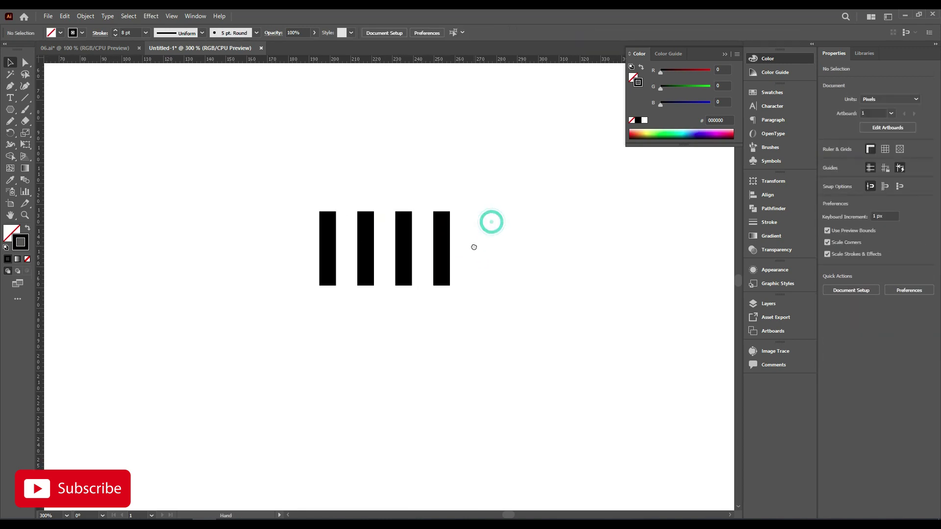
# Raise the second bar and top-align it with the fourth bar.
pyautogui.click(403, 251)
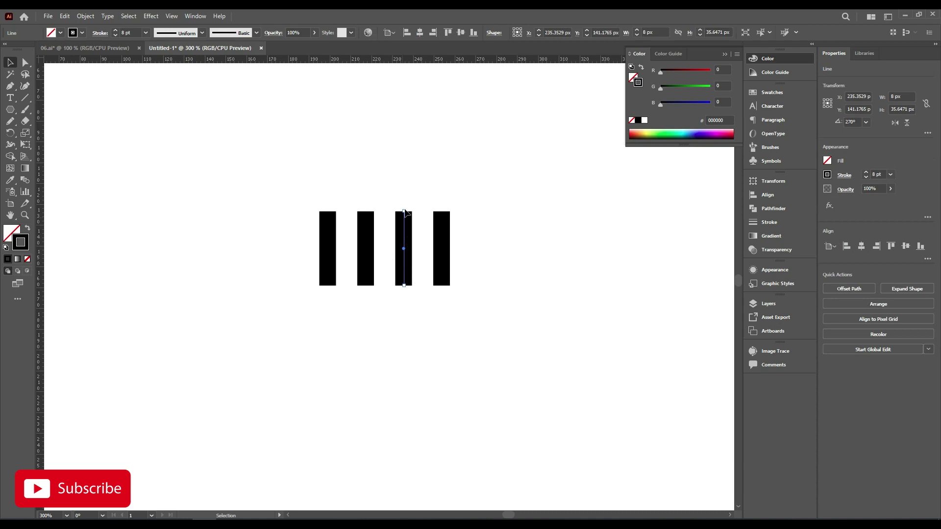
pyautogui.click(367, 244)
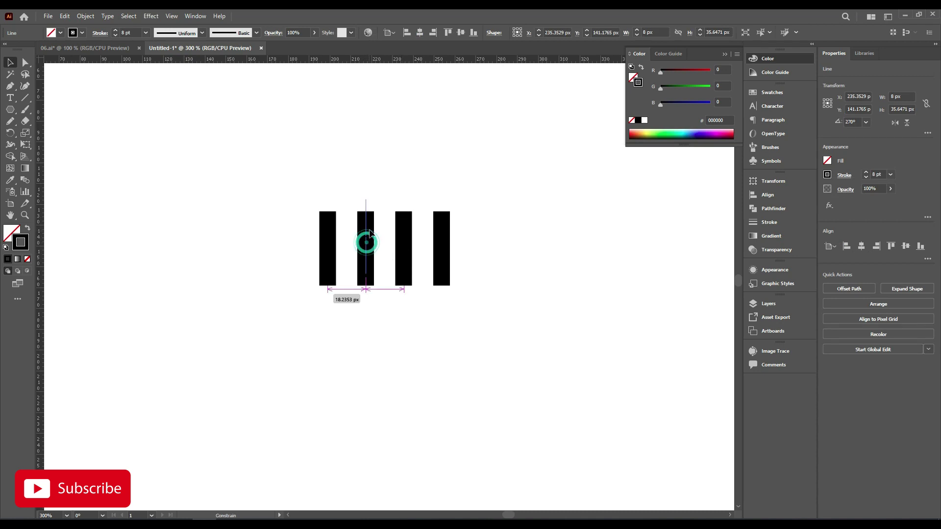
pyautogui.moveTo(371, 222); pyautogui.dragTo(372, 221)
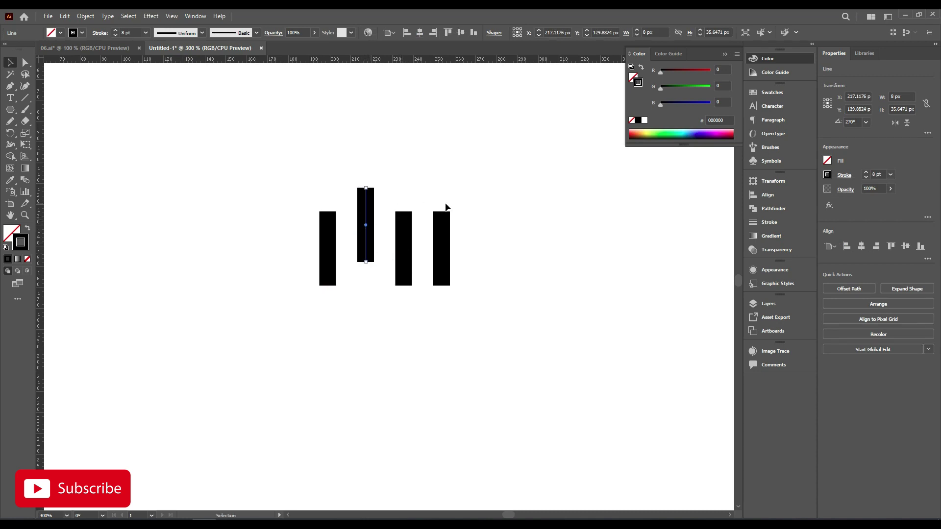
pyautogui.click(440, 242)
pyautogui.keyDown('shift'); pyautogui.click(366, 194); pyautogui.keyUp('shift')
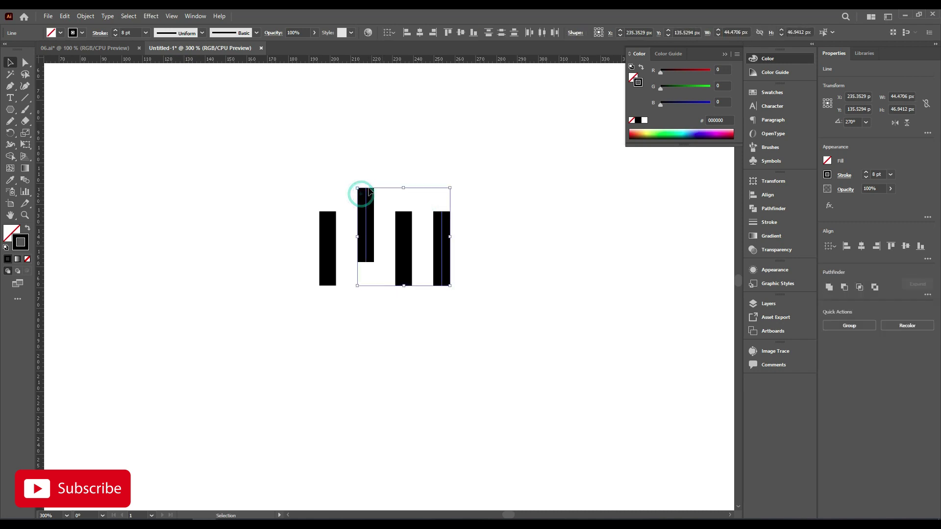
pyautogui.click(447, 32)
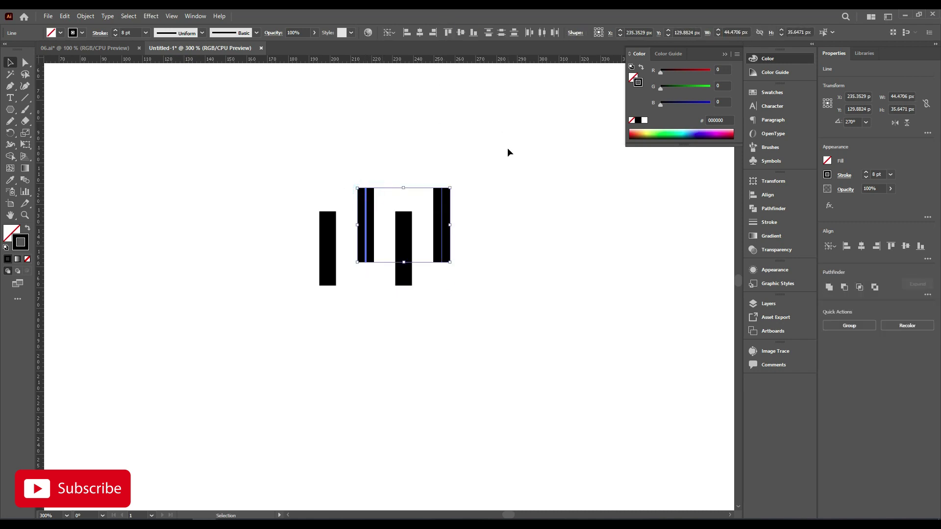
pyautogui.click(507, 215)
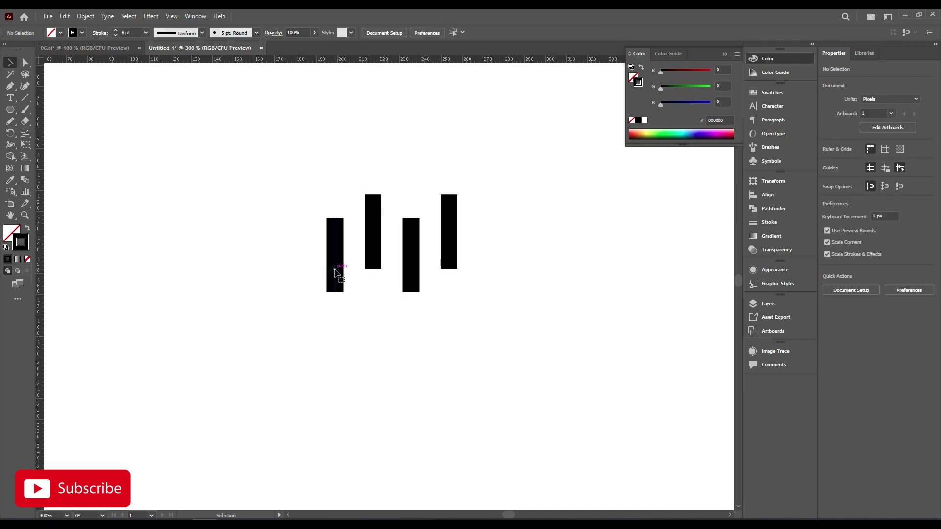
# Extend the first bar's bottom anchor downward and the fourth bar's top anchor upward.
pyautogui.click(335, 270)
pyautogui.click(25, 63)
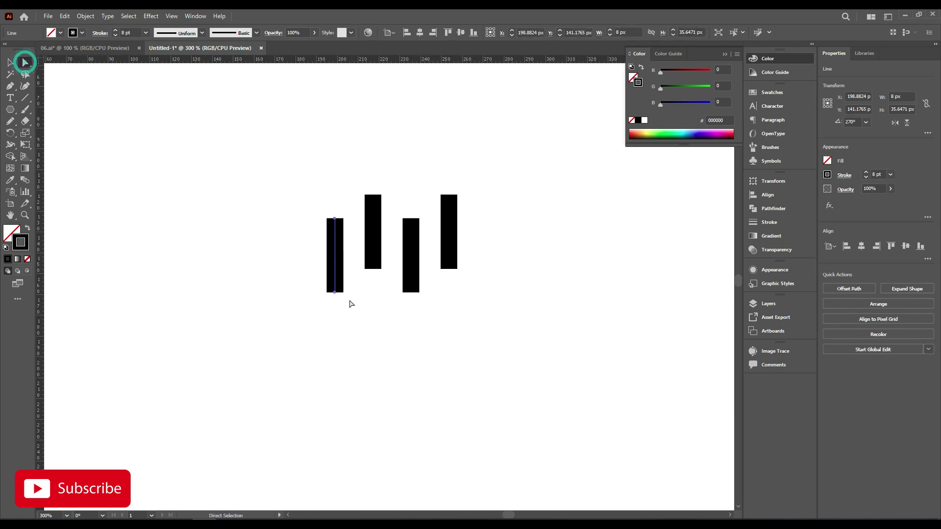
pyautogui.click(336, 293)
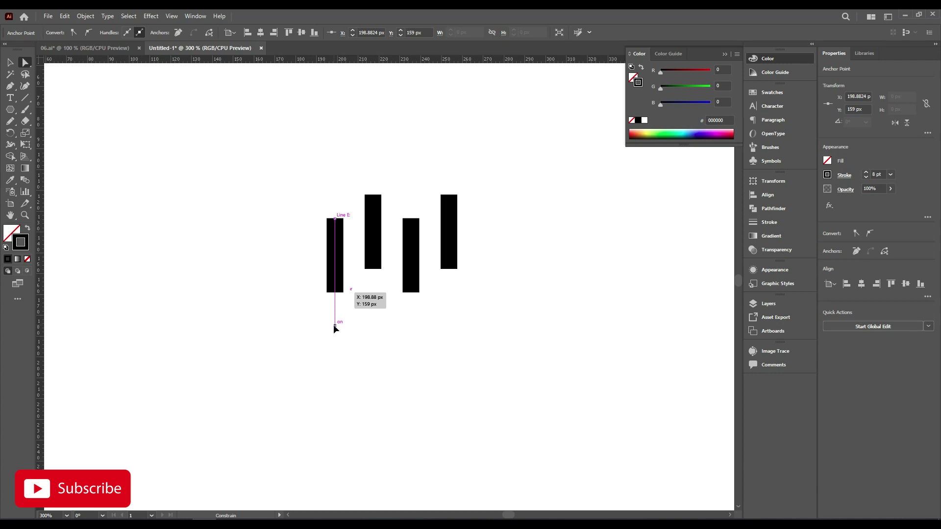
pyautogui.moveTo(335, 329); pyautogui.dragTo(333, 347)
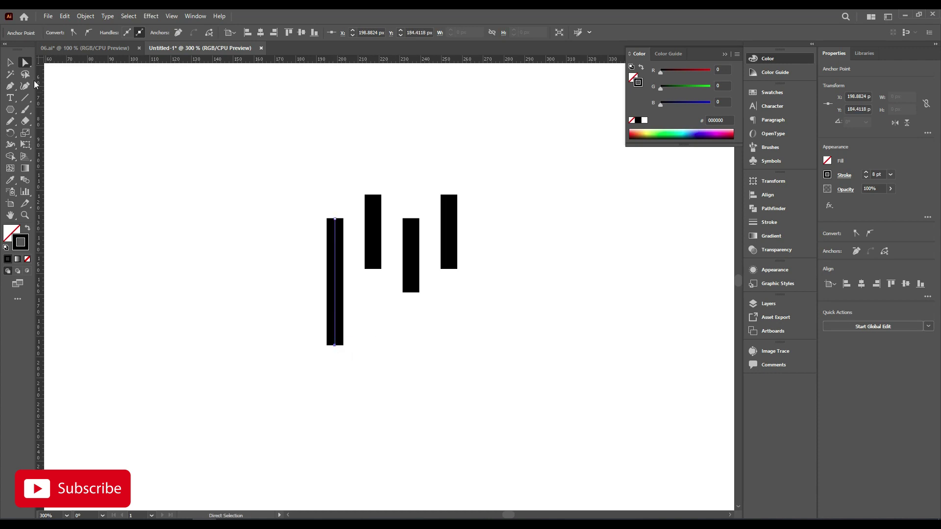
pyautogui.moveTo(448, 195); pyautogui.dragTo(454, 143)
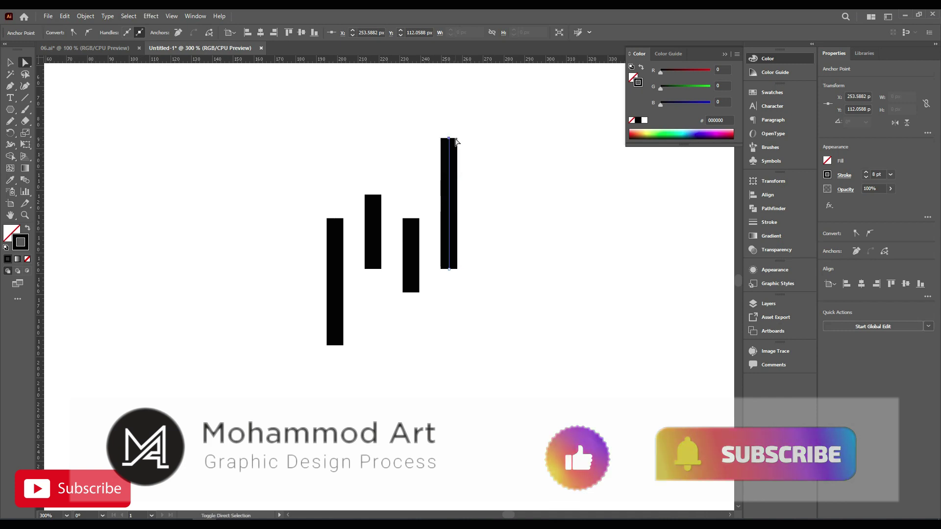
pyautogui.scroll(-1, 479, 203)
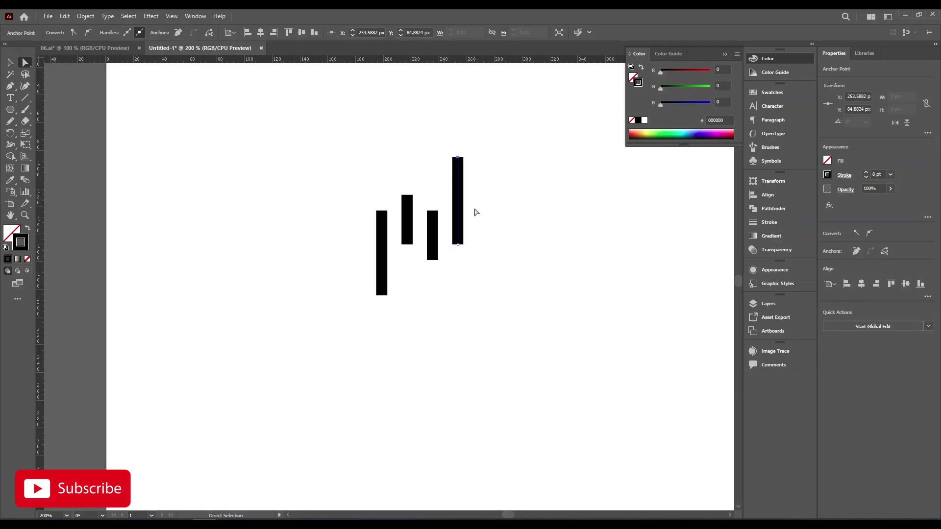
# Select all four bars and move them to the right.
pyautogui.click(13, 64)
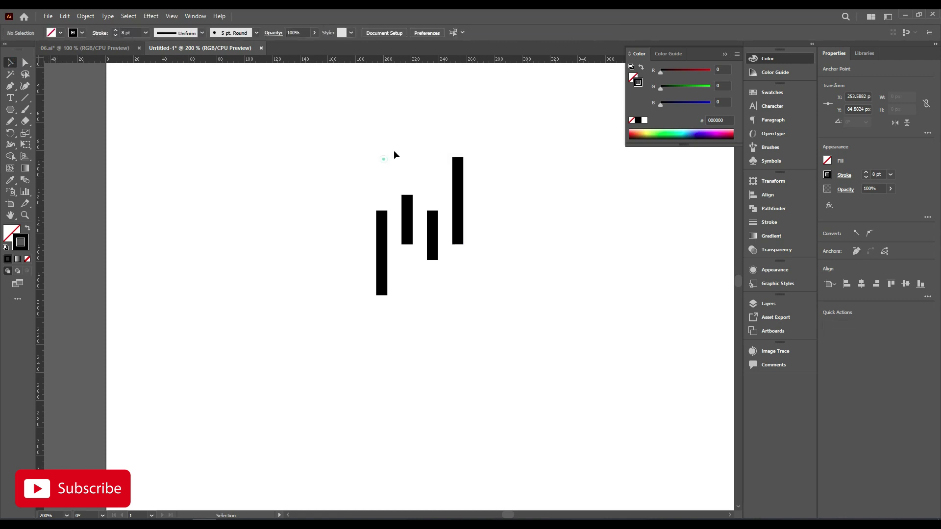
pyautogui.moveTo(408, 153); pyautogui.dragTo(341, 154)
pyautogui.moveTo(258, 149); pyautogui.dragTo(420, 267)
pyautogui.moveTo(368, 245); pyautogui.dragTo(517, 259)
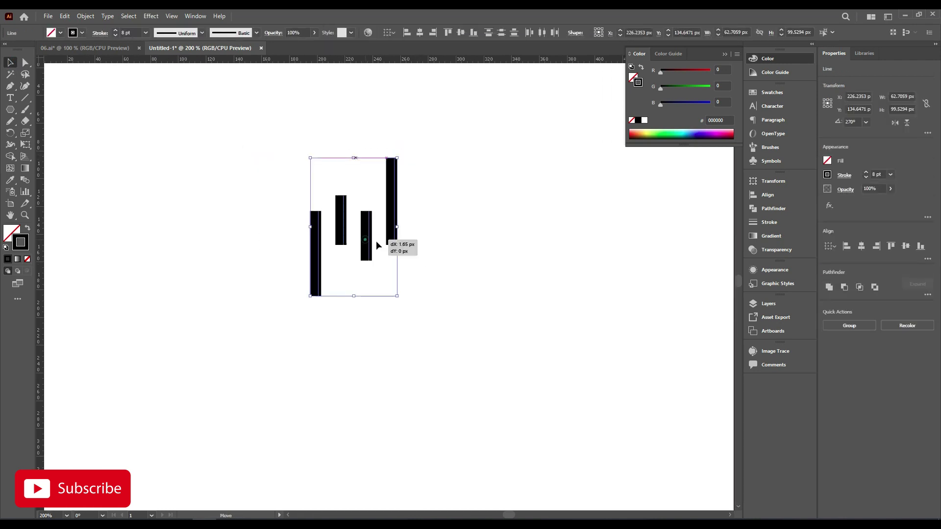
pyautogui.click(367, 236)
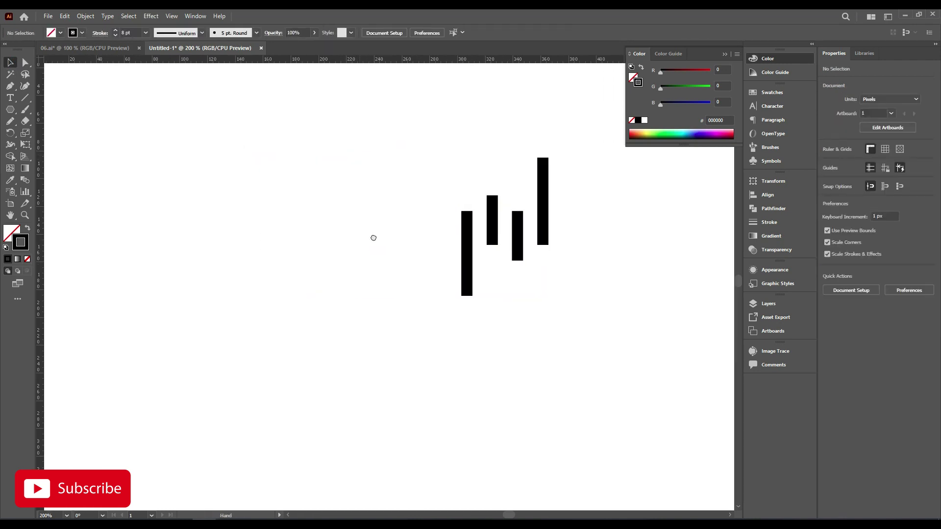
# Draw a hexagon left of the bars and rotate it so a point faces up.
pyautogui.keyDown('alt'); pyautogui.click(18, 109); pyautogui.keyUp('alt')
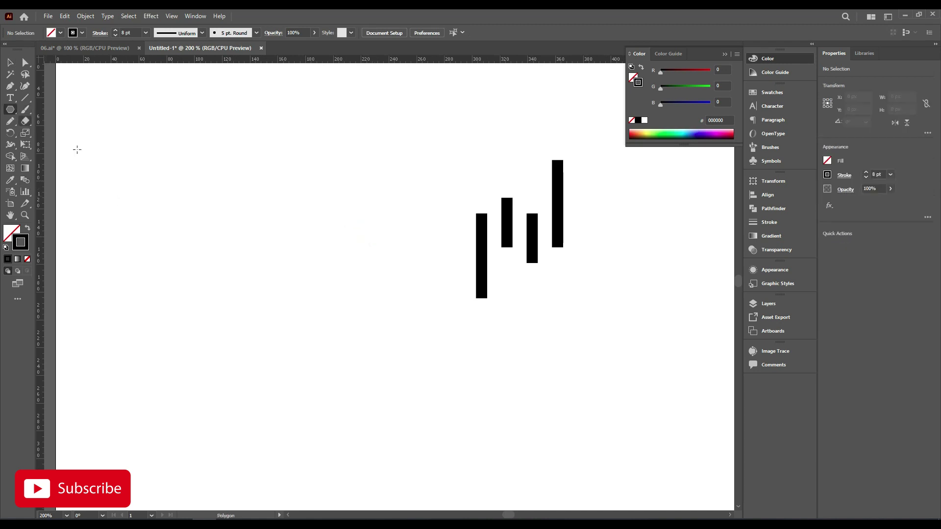
pyautogui.moveTo(305, 186); pyautogui.dragTo(346, 246)
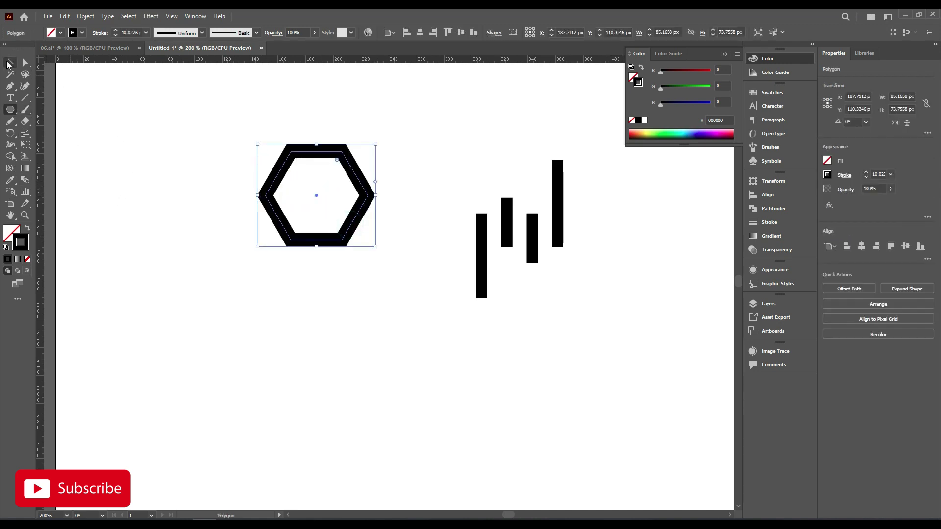
pyautogui.press('v')
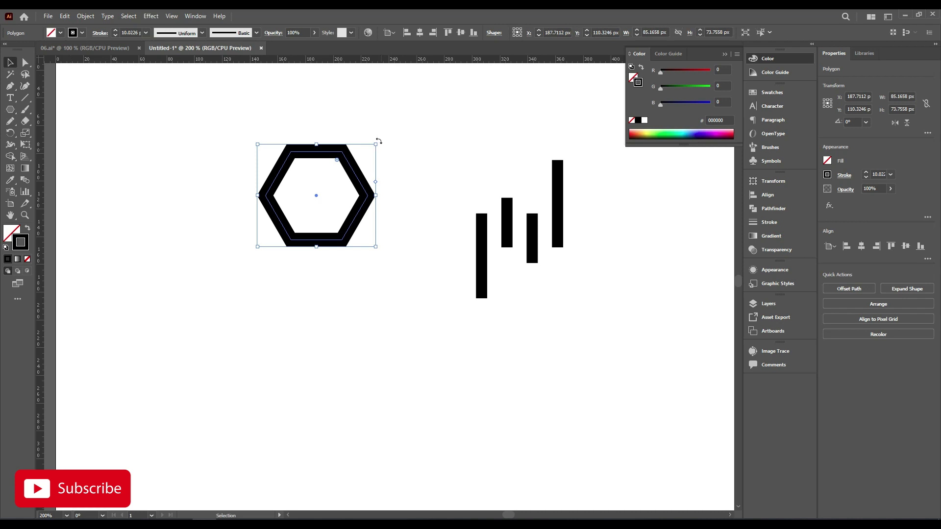
pyautogui.moveTo(392, 172)
pyautogui.mouseDown()
pyautogui.moveTo(353, 260)
pyautogui.moveTo(336, 239)
pyautogui.moveTo(375, 280)
pyautogui.mouseUp()
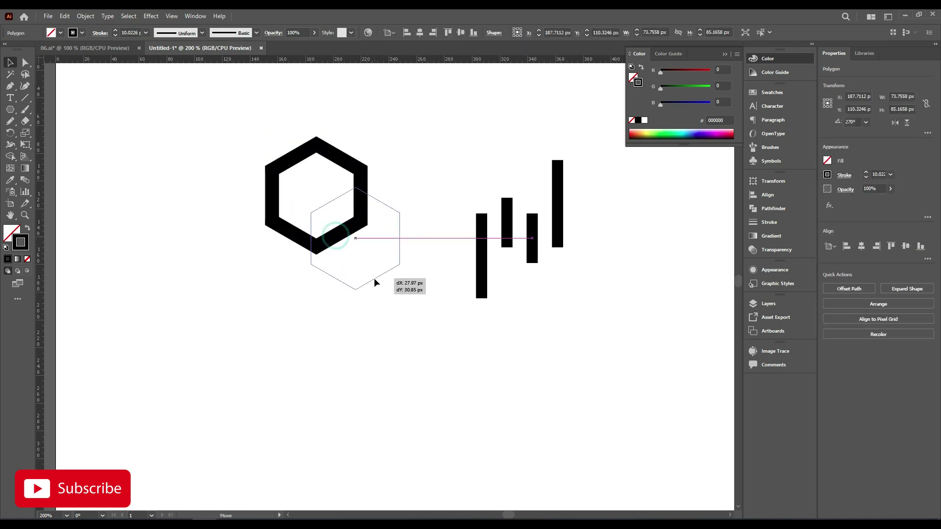
# Copy the bars' 8 pt stroke onto the hexagon and select its upper anchor points.
pyautogui.hotkey('ctrl', '+')
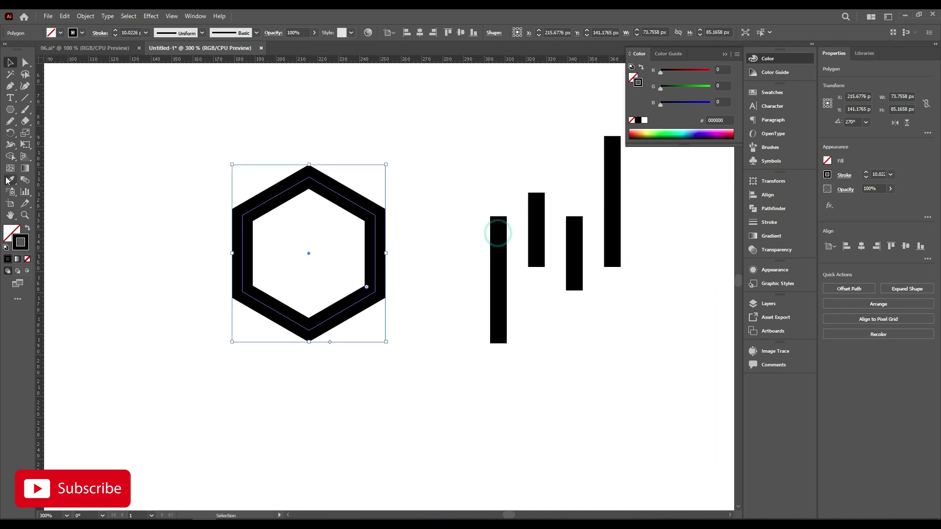
pyautogui.press('i')
pyautogui.click(501, 241)
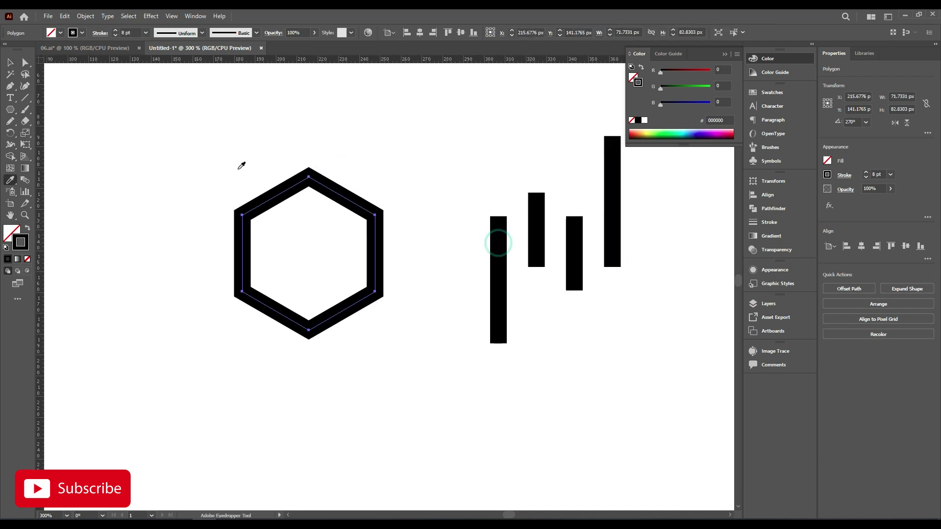
pyautogui.click(13, 62)
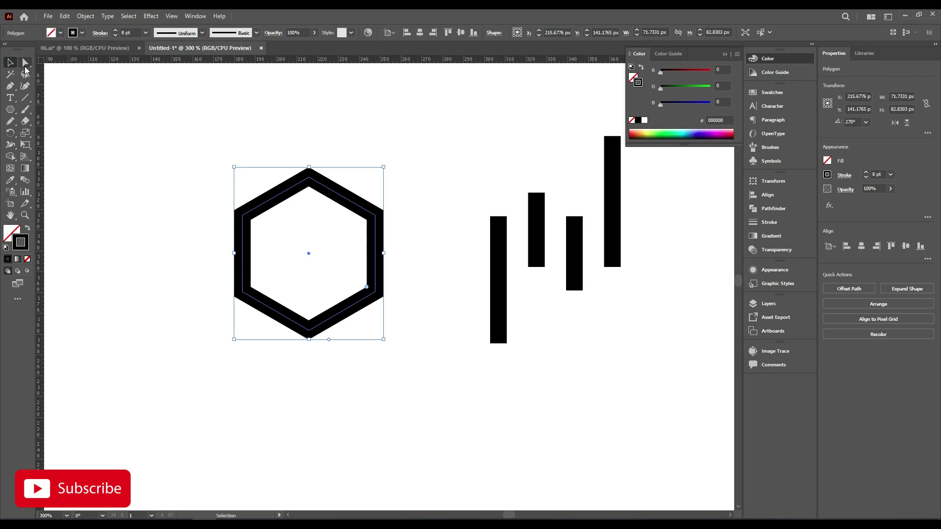
pyautogui.click(25, 63)
pyautogui.moveTo(211, 200)
pyautogui.mouseDown()
pyautogui.moveTo(377, 215)
pyautogui.moveTo(208, 223)
pyautogui.moveTo(244, 203)
pyautogui.mouseUp()
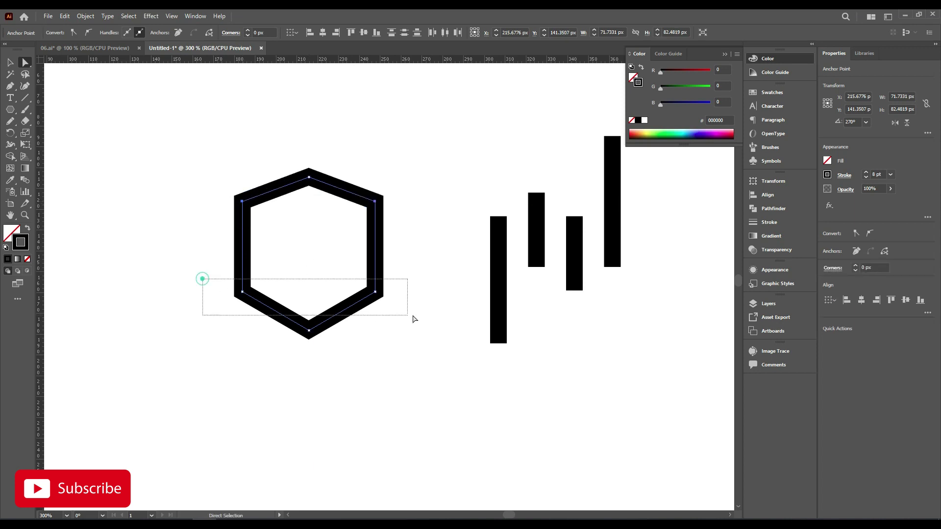
# Round the hexagon's two bottom anchors with the live-corner widget into a shield curve.
pyautogui.moveTo(413, 319); pyautogui.dragTo(427, 309)
pyautogui.moveTo(366, 290); pyautogui.dragTo(289, 267)
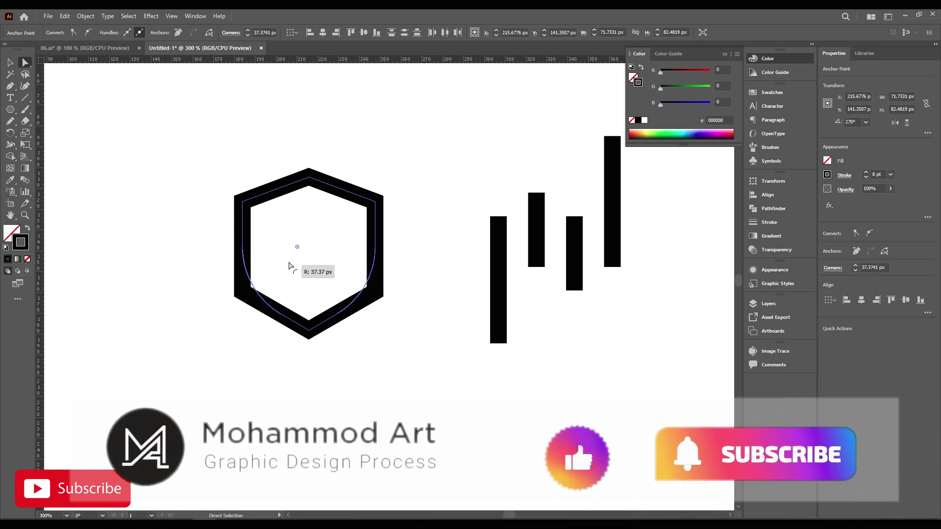
pyautogui.click(424, 194)
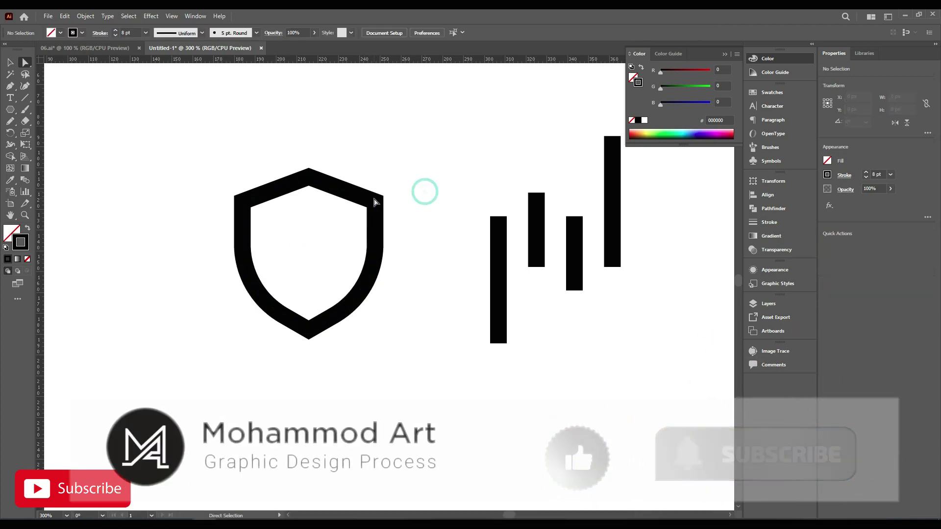
pyautogui.press('v')
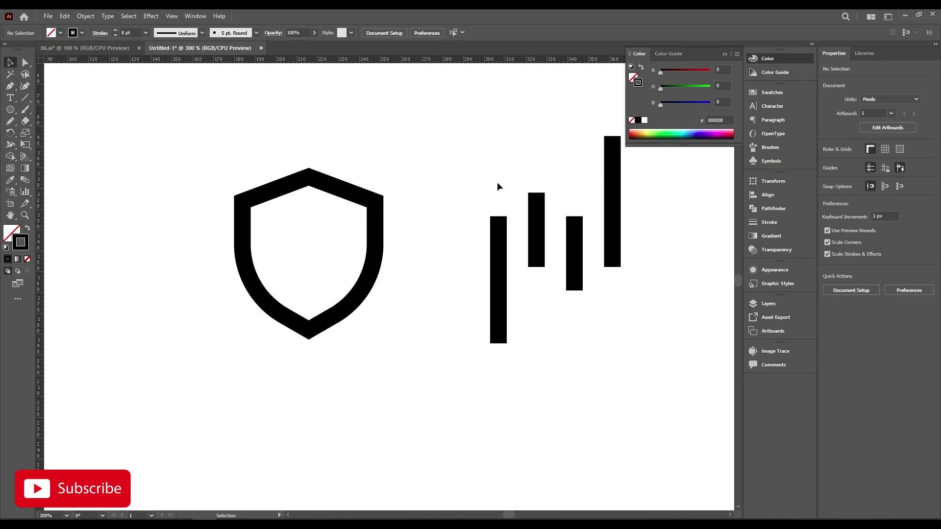
# Group the four bars, then drop a tilted, scaled-down copy inside the shield.
pyautogui.moveTo(645, 284); pyautogui.dragTo(645, 284)
pyautogui.rightClick(554, 156)
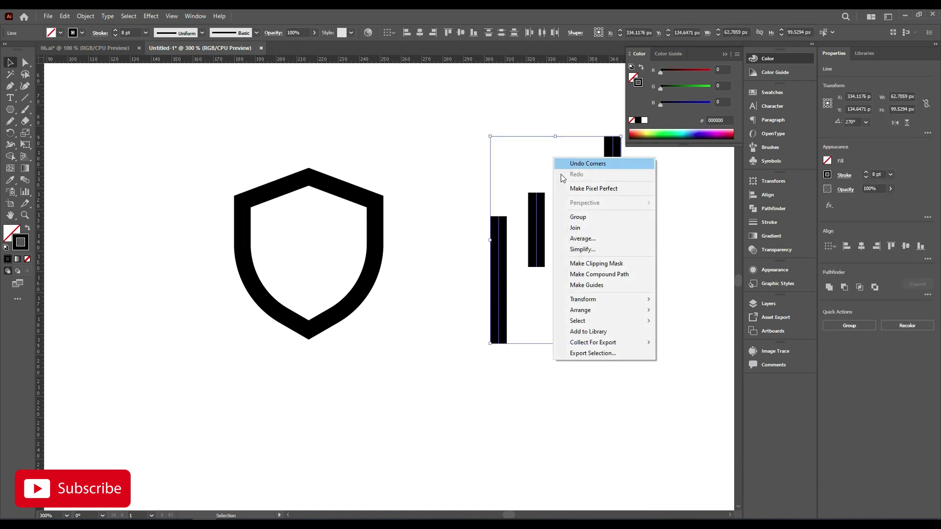
pyautogui.click(588, 217)
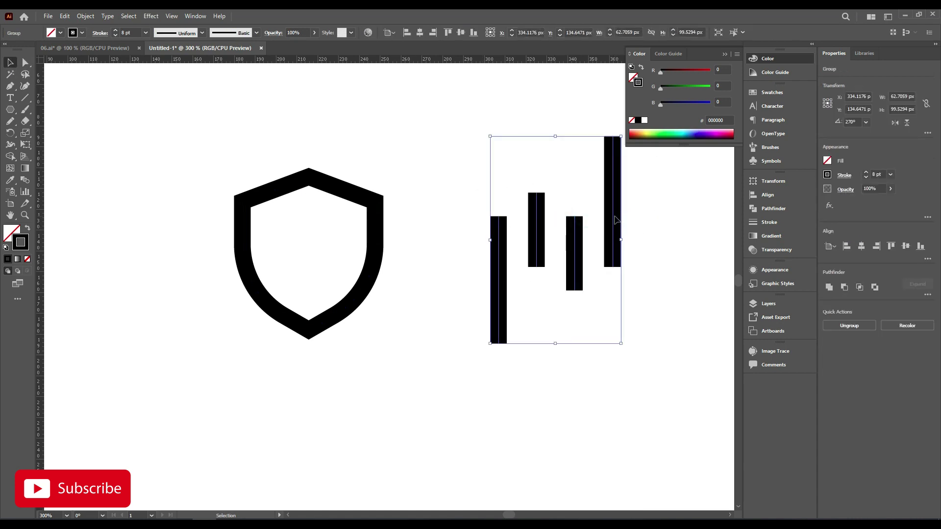
pyautogui.moveTo(614, 216); pyautogui.dragTo(355, 236)
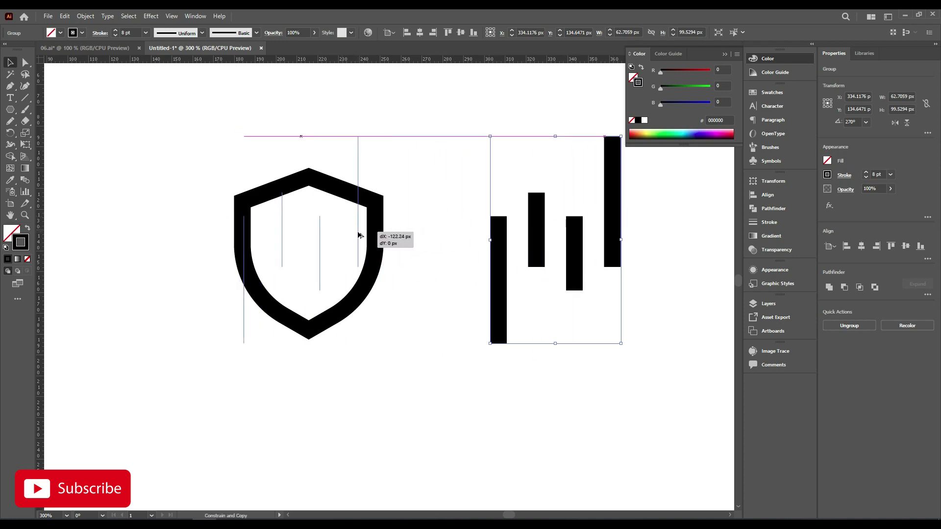
pyautogui.moveTo(354, 235); pyautogui.dragTo(370, 232)
pyautogui.moveTo(370, 130); pyautogui.dragTo(392, 261)
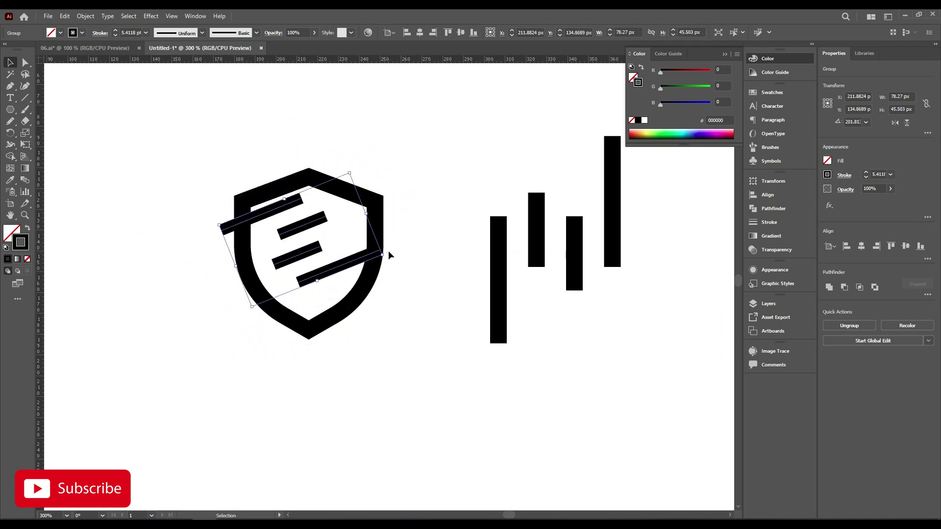
pyautogui.moveTo(422, 263)
pyautogui.mouseDown()
pyautogui.moveTo(390, 269)
pyautogui.moveTo(398, 259)
pyautogui.mouseUp()
pyautogui.scroll(1, 358, 296)
pyautogui.hscroll(-1, 358, 296)
pyautogui.hscroll(-1, 412, 269)
# Match the tilted bars' stroke to the shield outline with the Eyedropper.
pyautogui.click(463, 307)
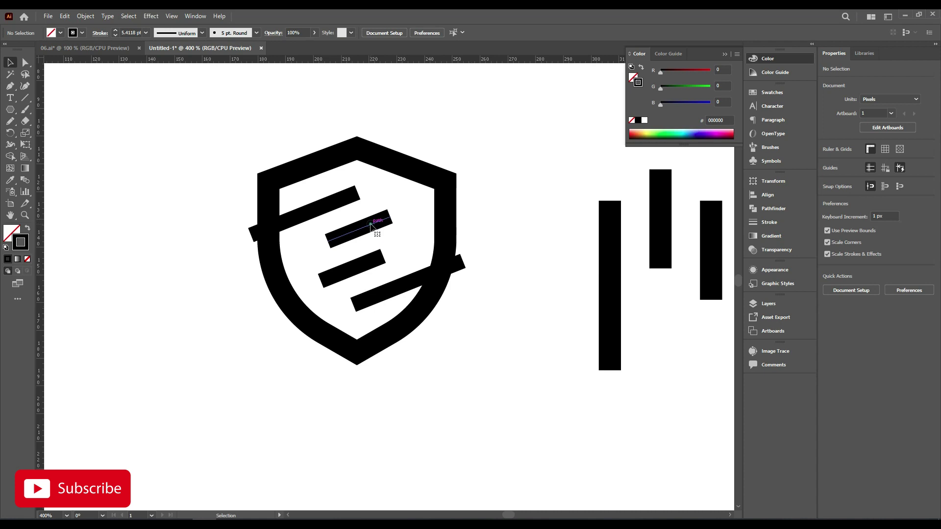
pyautogui.click(372, 227)
pyautogui.press('i')
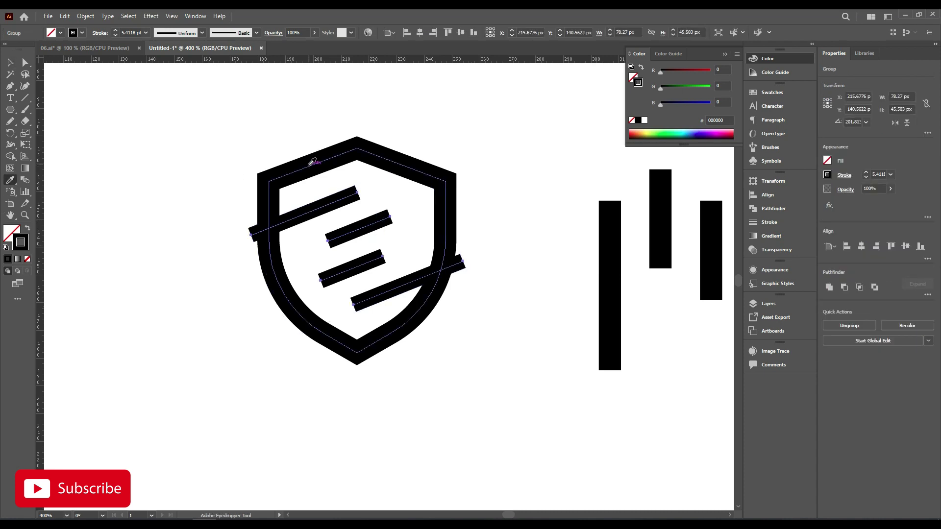
pyautogui.click(311, 163)
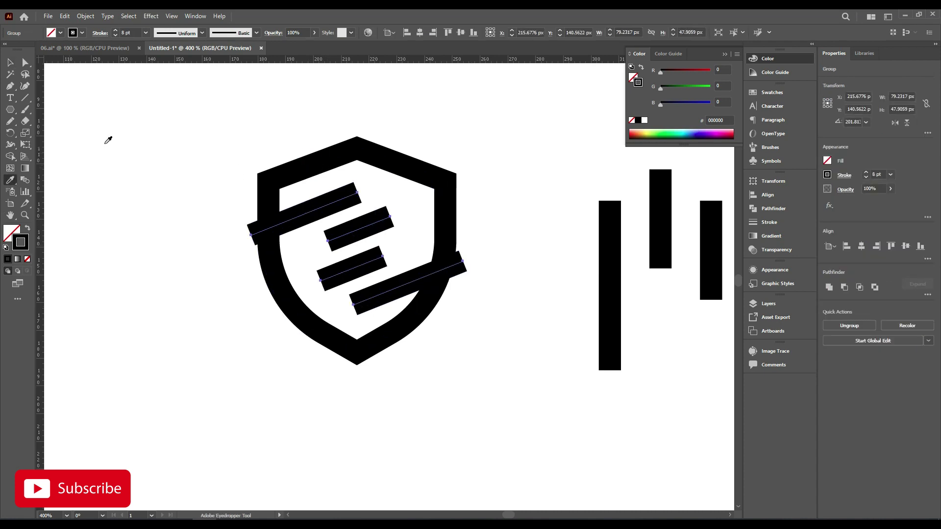
# Duplicate the striped shield as a backup copy at the upper left.
pyautogui.click(13, 63)
pyautogui.scroll(-1, 436, 339)
pyautogui.keyDown('shift'); pyautogui.click(419, 302); pyautogui.keyUp('shift')
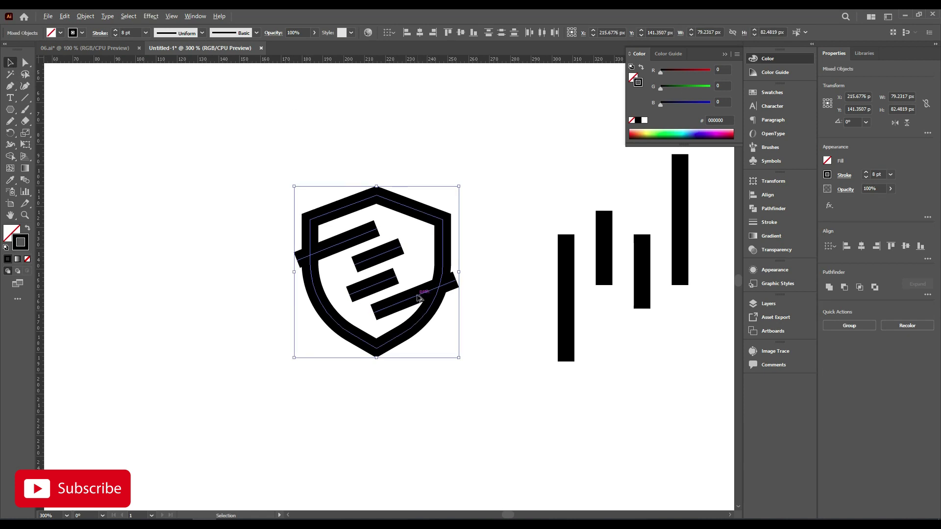
pyautogui.moveTo(419, 297)
pyautogui.mouseDown()
pyautogui.moveTo(165, 194)
pyautogui.moveTo(177, 179)
pyautogui.mouseUp()
pyautogui.moveTo(304, 171); pyautogui.dragTo(456, 333)
# Expand the original shield's fill and stroke into shapes via Object > Expand.
pyautogui.click(85, 16)
pyautogui.click(118, 130)
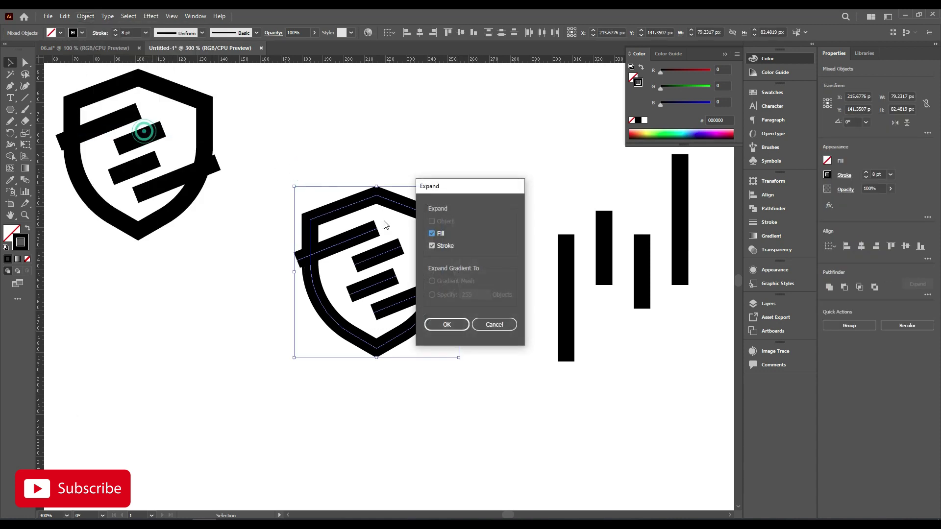
pyautogui.click(443, 324)
pyautogui.scroll(1, 431, 291)
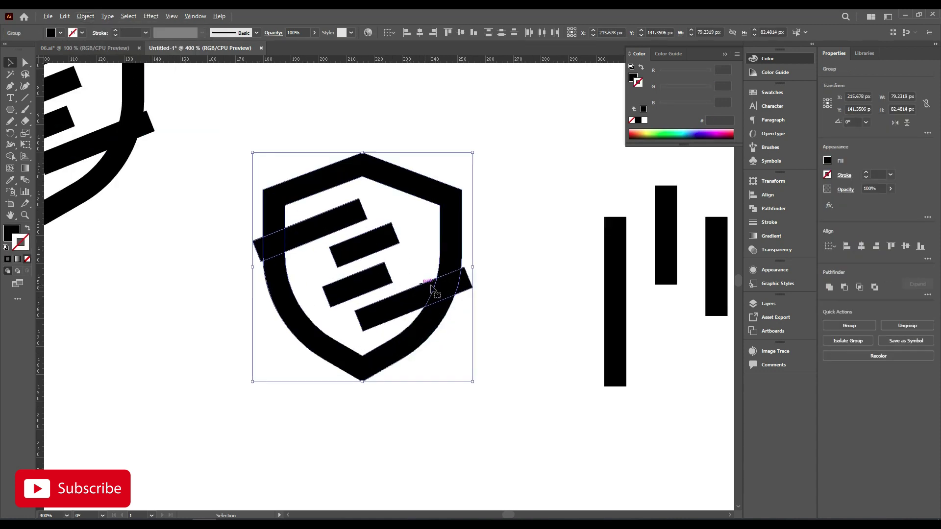
# Ungroup the stripes and Shift-select the top and bottom slanted bars.
pyautogui.click(466, 282)
pyautogui.rightClick(466, 280)
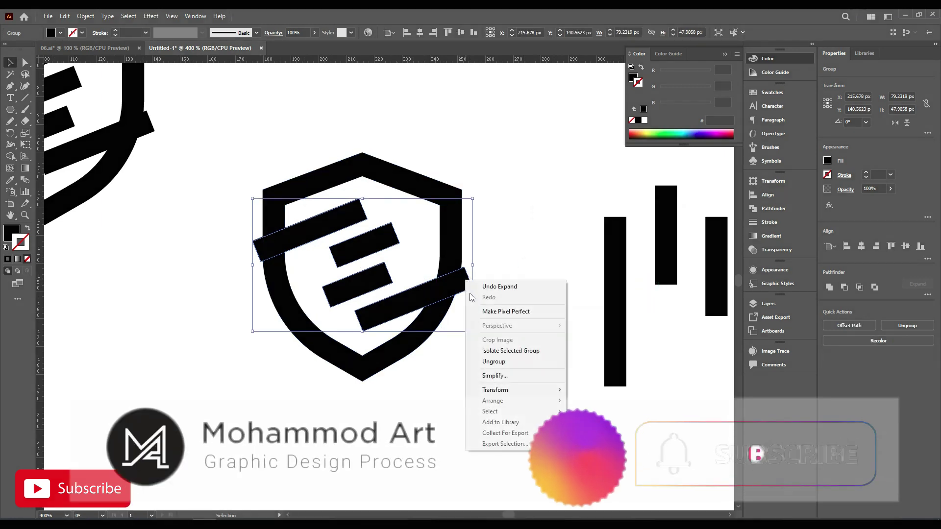
pyautogui.click(494, 362)
pyautogui.click(520, 349)
pyautogui.click(346, 212)
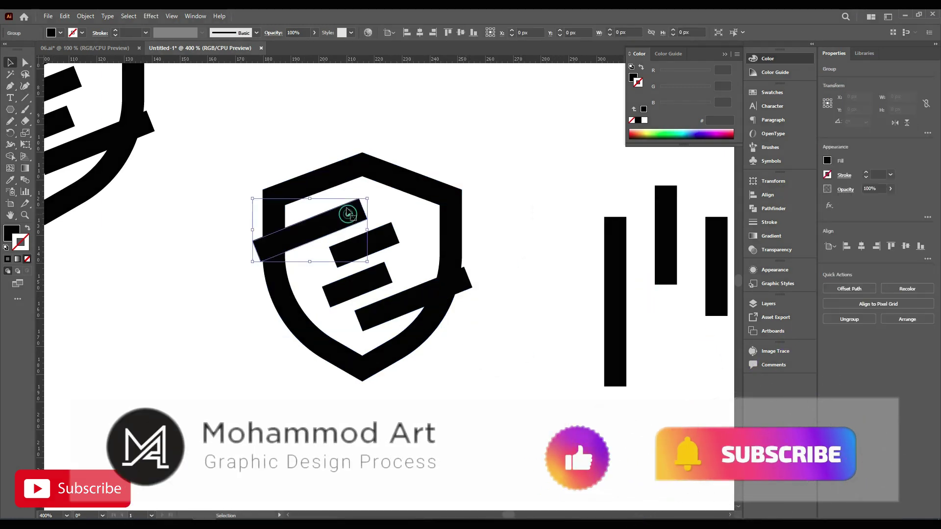
pyautogui.click(420, 294)
# Apply a 5 px Offset Path to the two long slanted bars.
pyautogui.keyDown('shift'); pyautogui.click(314, 225); pyautogui.keyUp('shift')
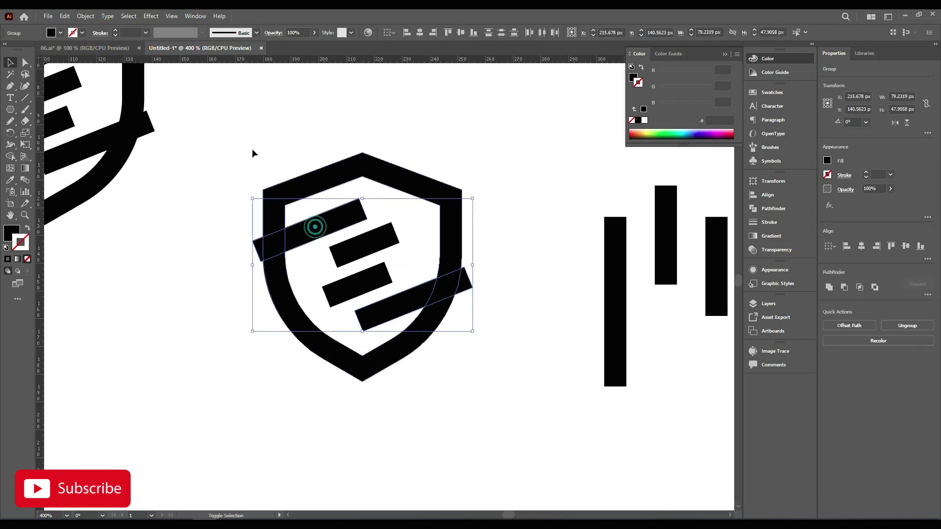
pyautogui.click(85, 15)
pyautogui.click(128, 249)
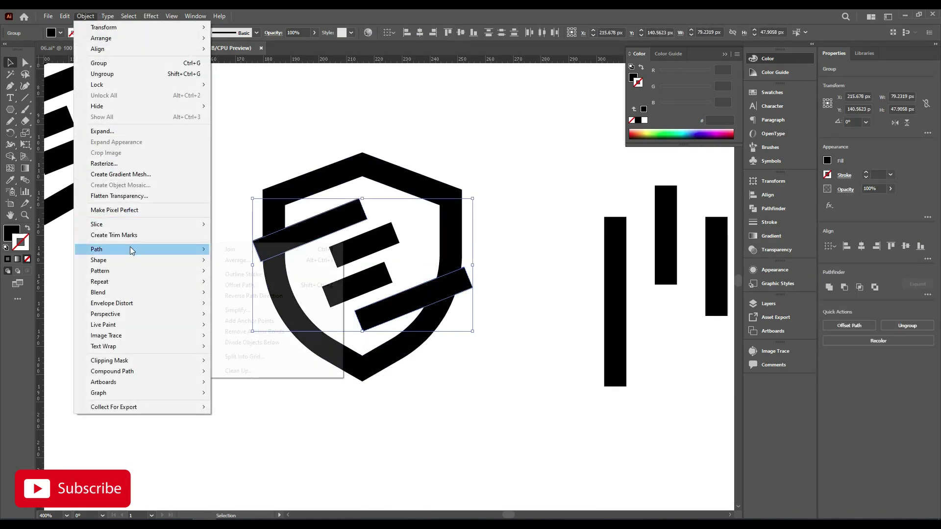
pyautogui.click(277, 285)
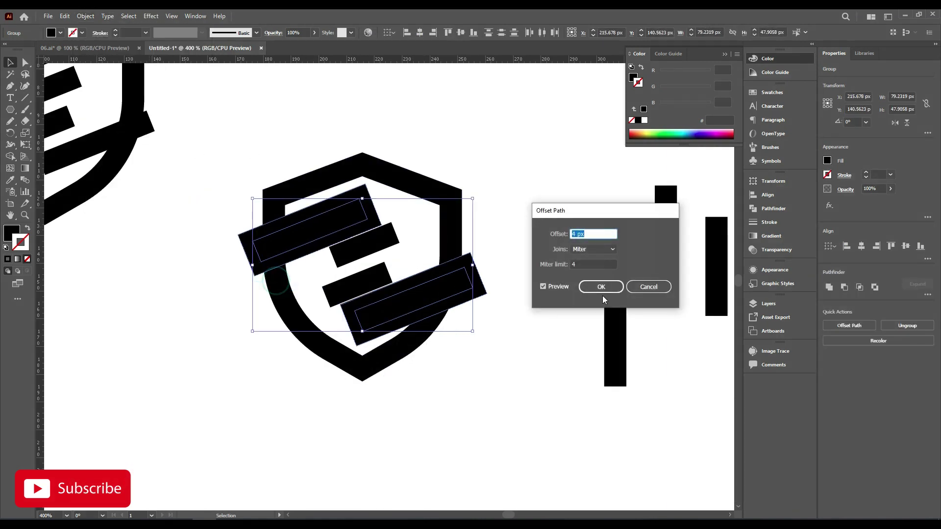
pyautogui.scroll(1, 605, 234)
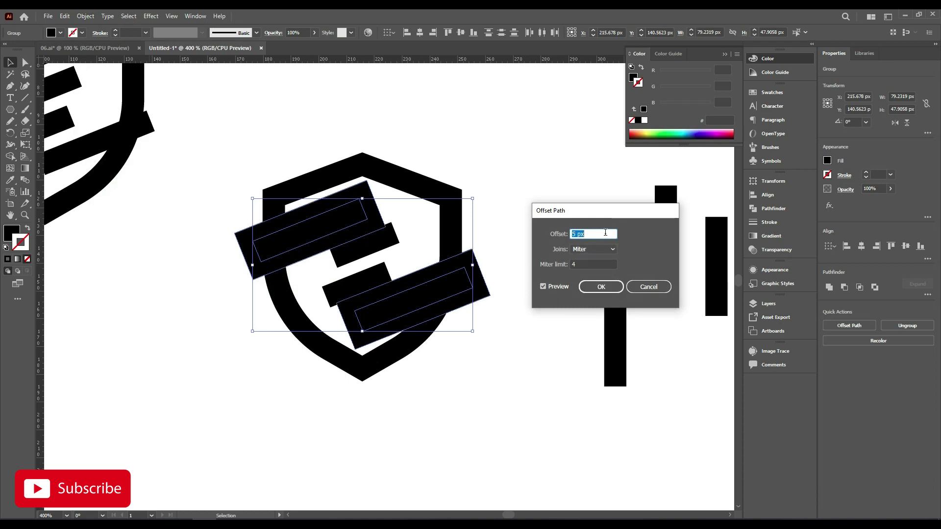
pyautogui.click(600, 287)
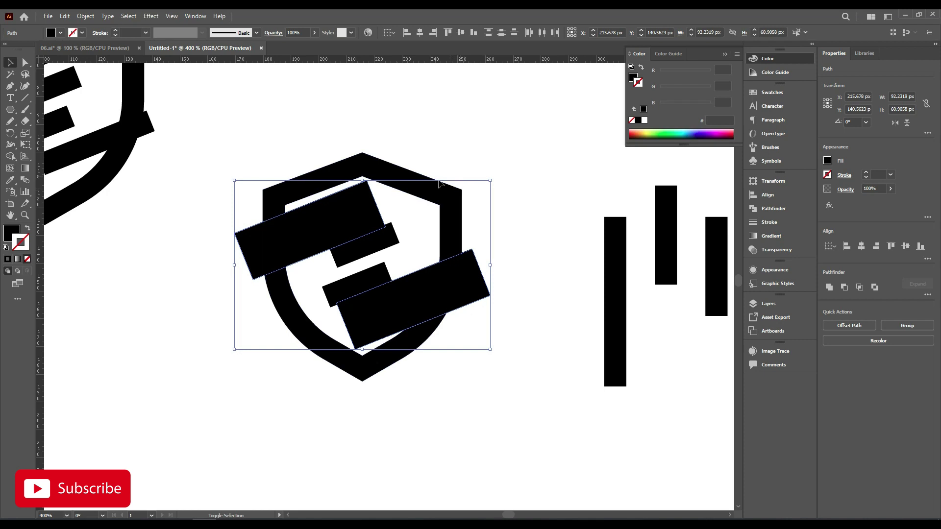
# Split the logo's overlapping regions with Shape Builder and ungroup the pieces.
pyautogui.click(366, 299)
pyautogui.hotkey('ctrl', '=')
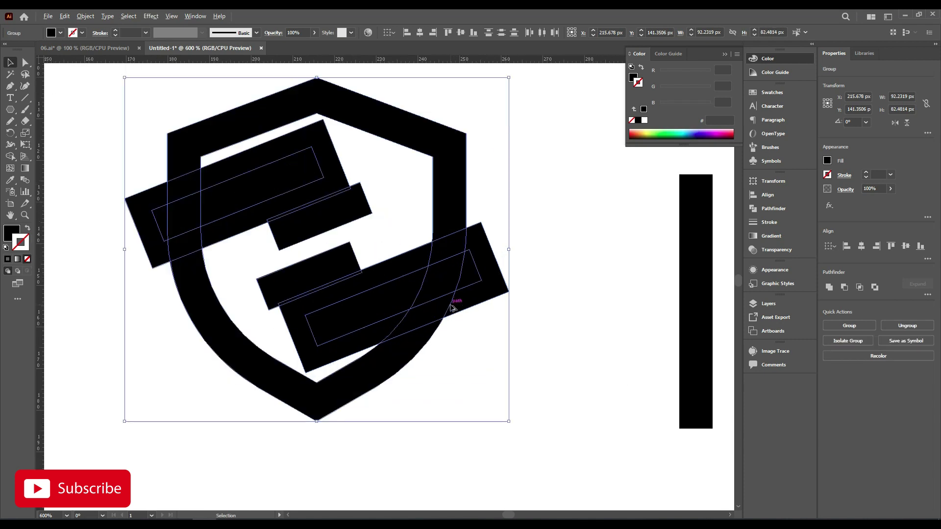
pyautogui.hotkey('shift', 'm')
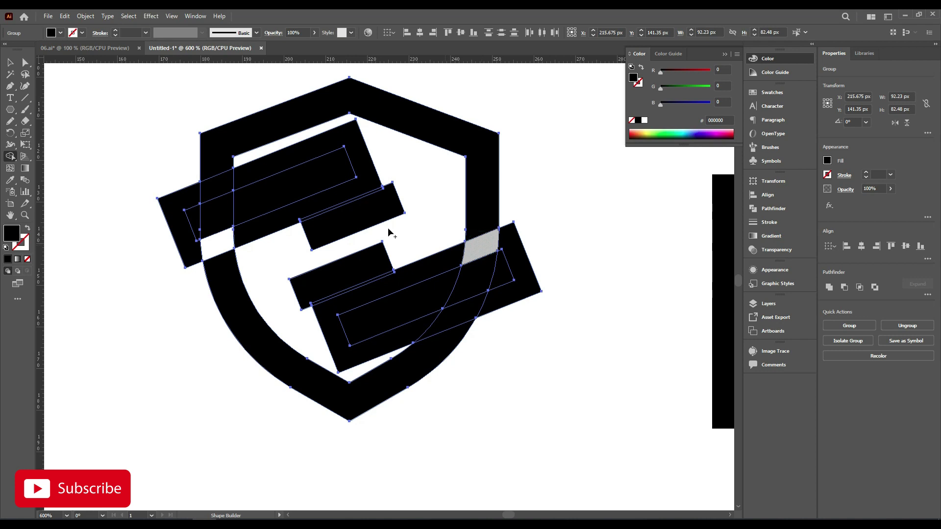
pyautogui.click(13, 64)
pyautogui.rightClick(417, 189)
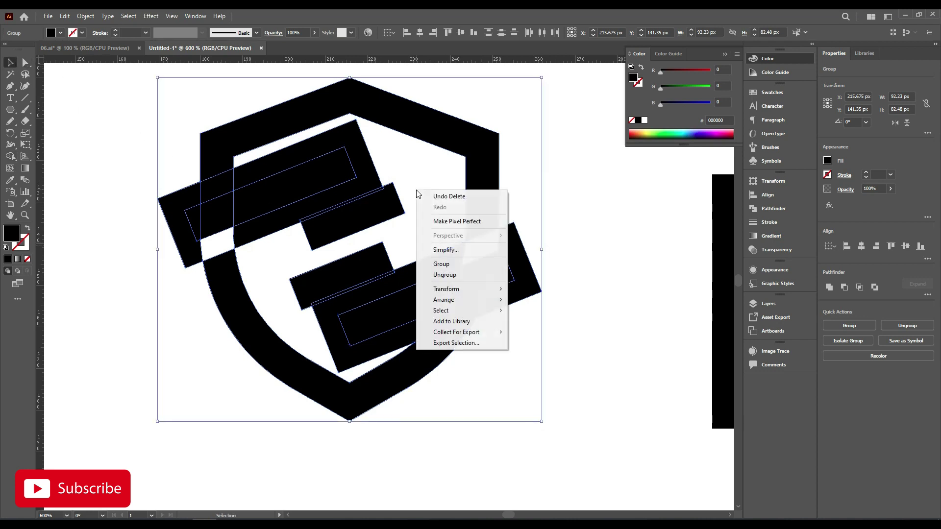
pyautogui.click(470, 275)
pyautogui.click(585, 280)
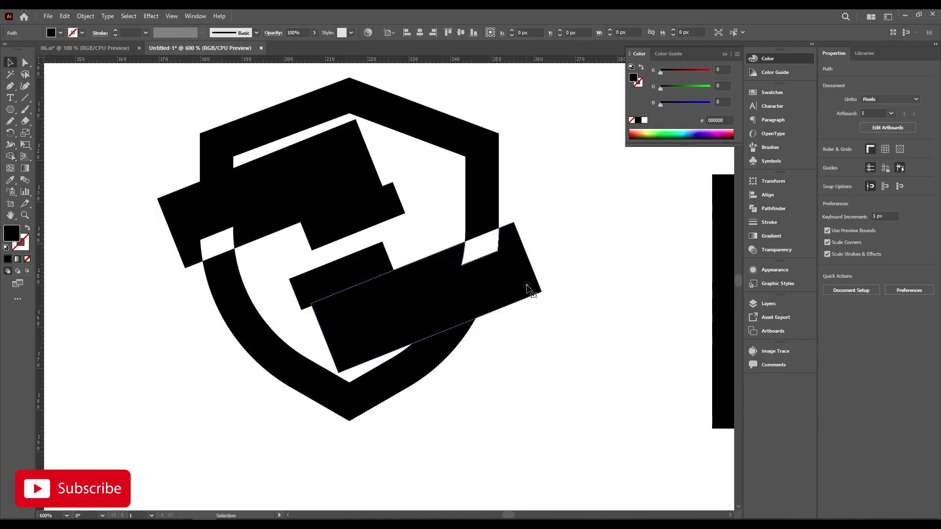
# Delete the three leftover offset shapes, then run Shape Builder over all logo pieces again.
pyautogui.click(527, 289)
pyautogui.press('Delete')
pyautogui.click(364, 221)
pyautogui.press('Delete')
pyautogui.click(357, 152)
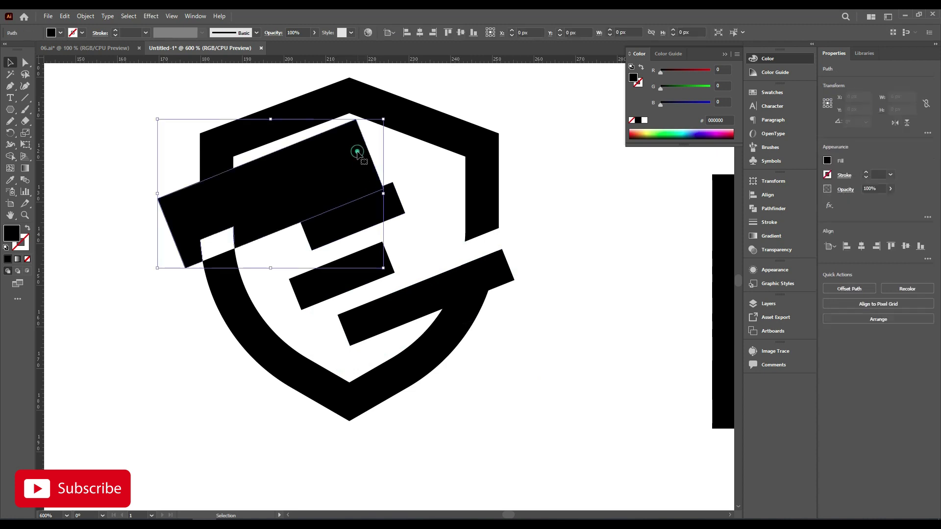
pyautogui.press('Delete')
pyautogui.moveTo(535, 143); pyautogui.dragTo(200, 335)
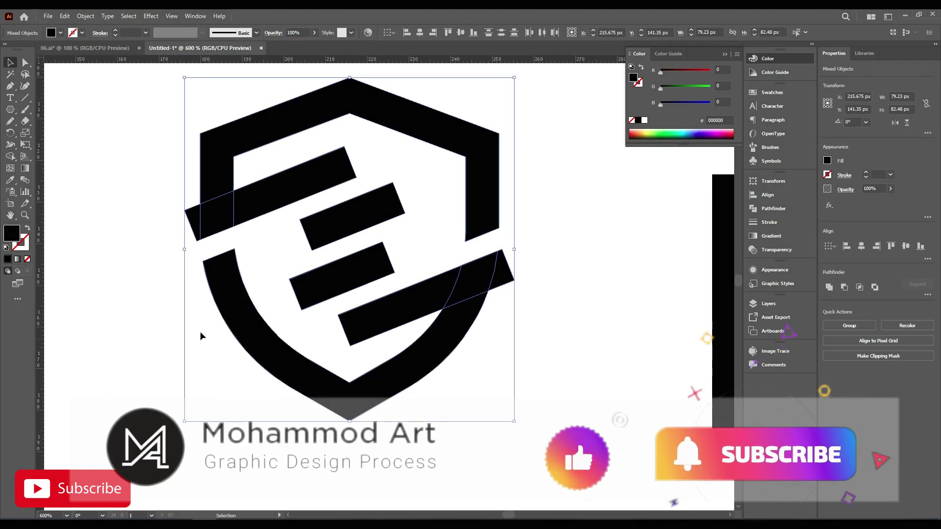
pyautogui.hotkey('shift', 'm')
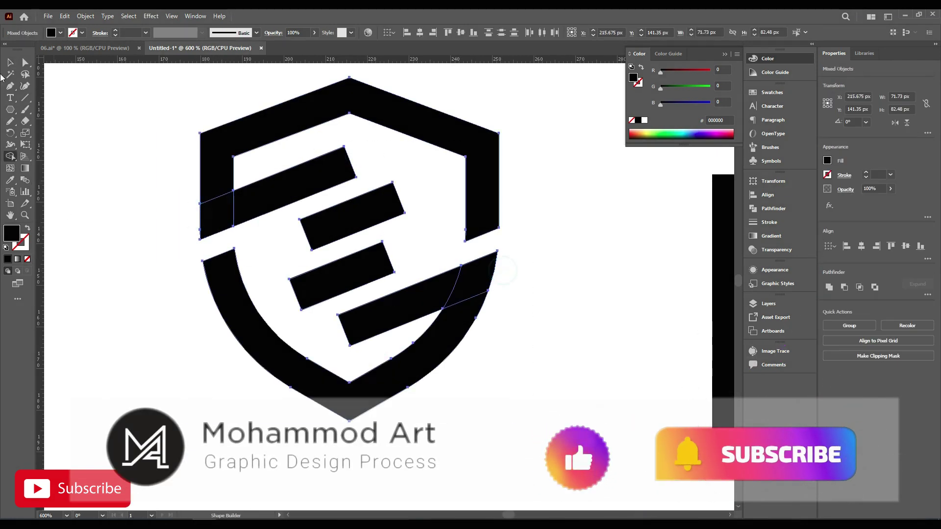
pyautogui.click(126, 106)
pyautogui.scroll(-2, 449, 261)
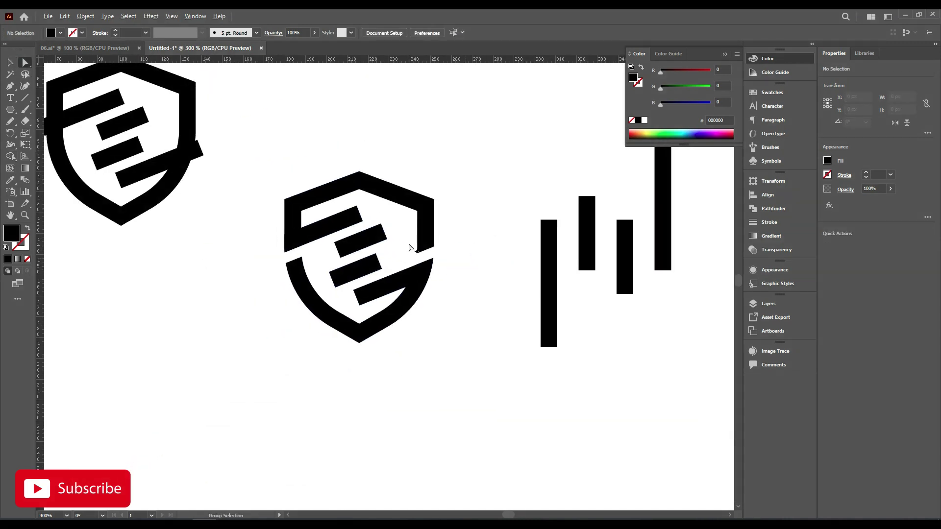
# Round the bars' alternating lower-left and upper-right corners by about 8 px.
pyautogui.moveTo(410, 247); pyautogui.dragTo(418, 240)
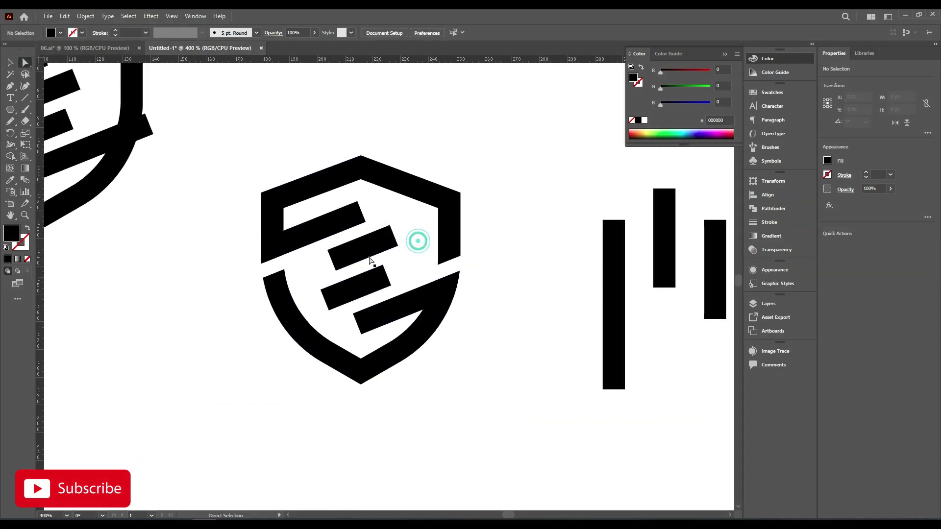
pyautogui.scroll(2, 418, 242)
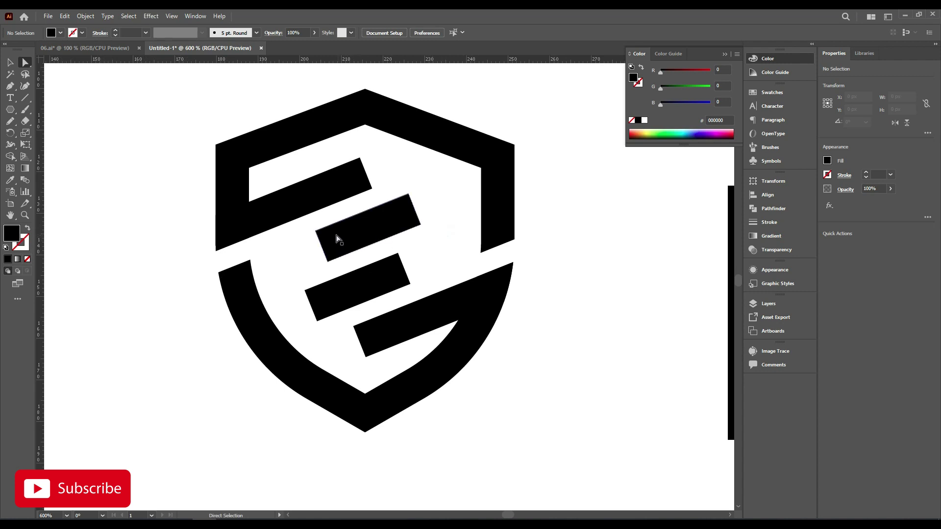
pyautogui.click(316, 233)
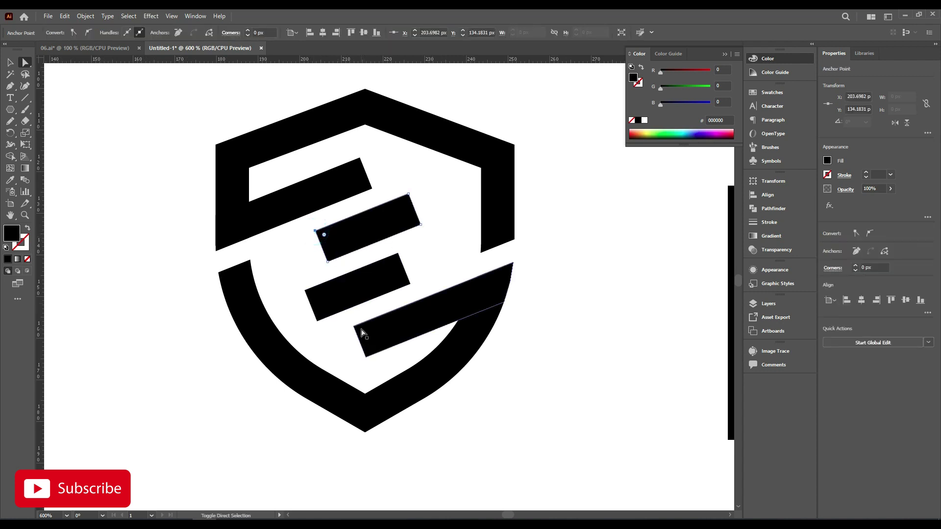
pyautogui.keyDown('shift'); pyautogui.click(368, 356); pyautogui.keyUp('shift')
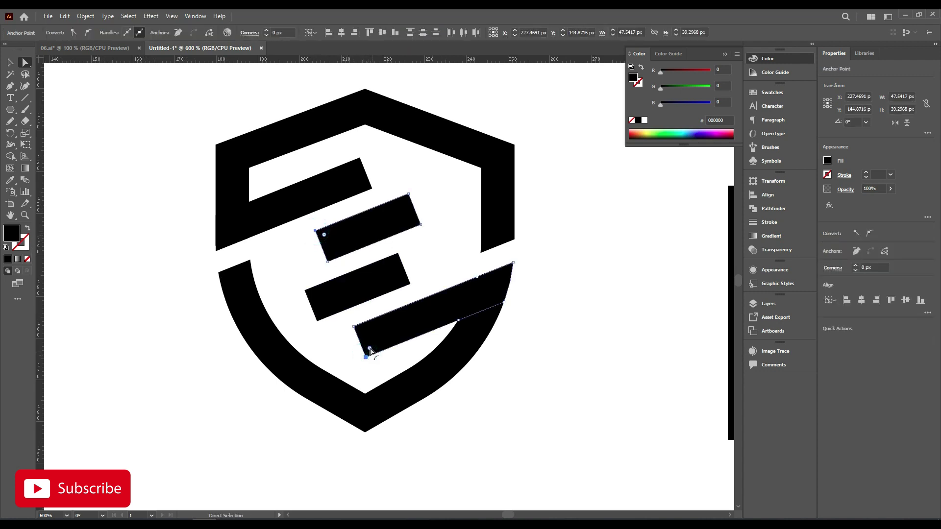
pyautogui.moveTo(485, 289); pyautogui.dragTo(457, 269)
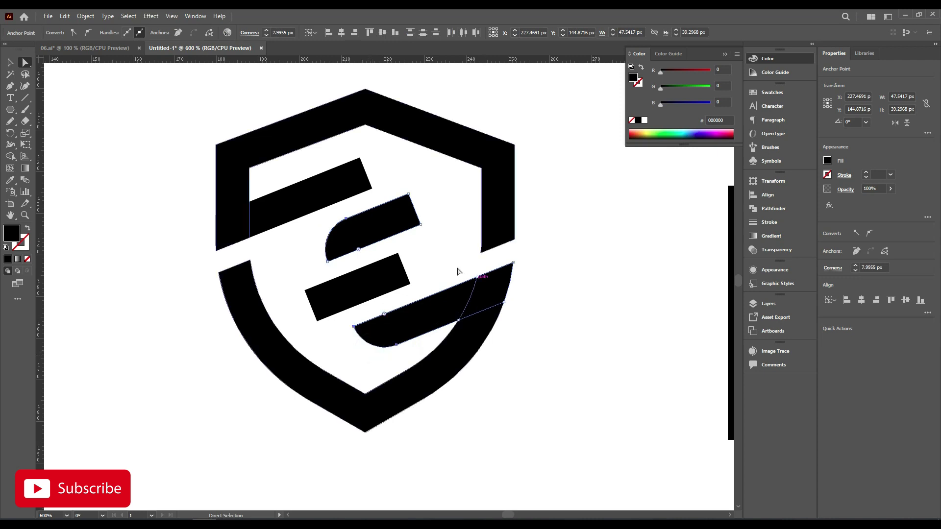
pyautogui.click(359, 158)
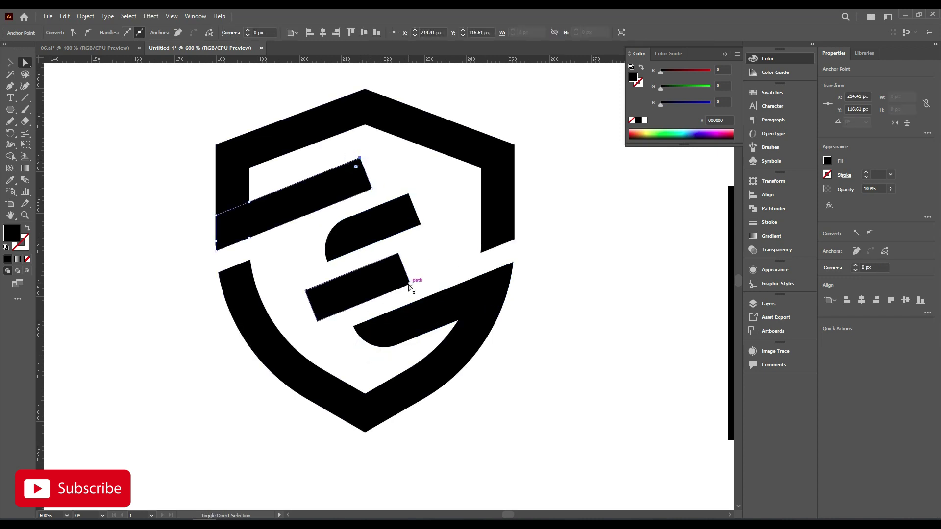
pyautogui.keyDown('shift'); pyautogui.click(402, 282); pyautogui.keyUp('shift')
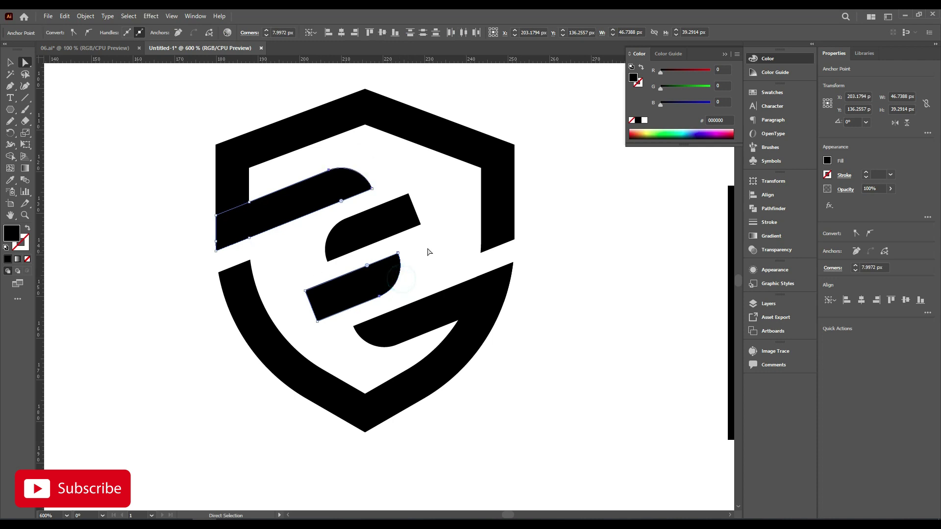
pyautogui.click(441, 234)
pyautogui.keyDown('alt'); pyautogui.scroll(-1, 434, 282); pyautogui.keyUp('alt')
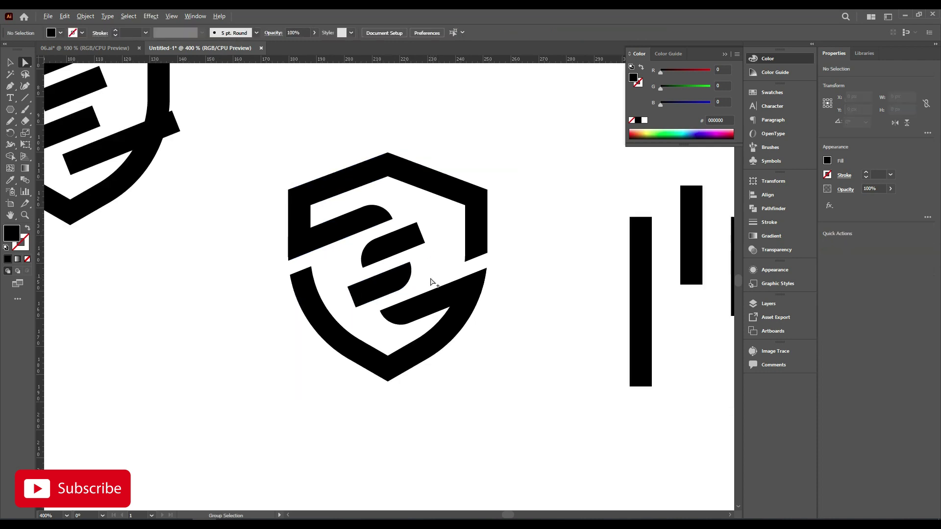
# Select the shield's top corner points to soften its peak.
pyautogui.moveTo(515, 280); pyautogui.dragTo(494, 250)
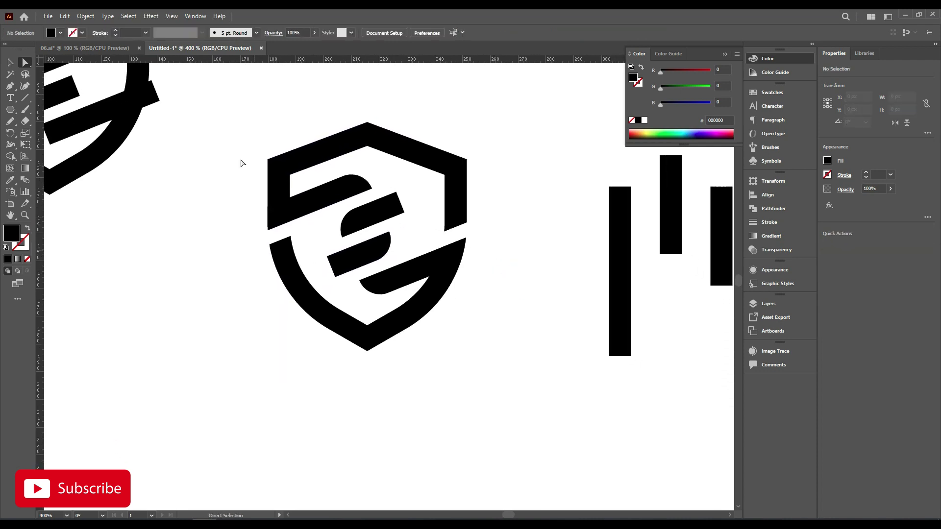
pyautogui.moveTo(357, 97); pyautogui.dragTo(368, 147)
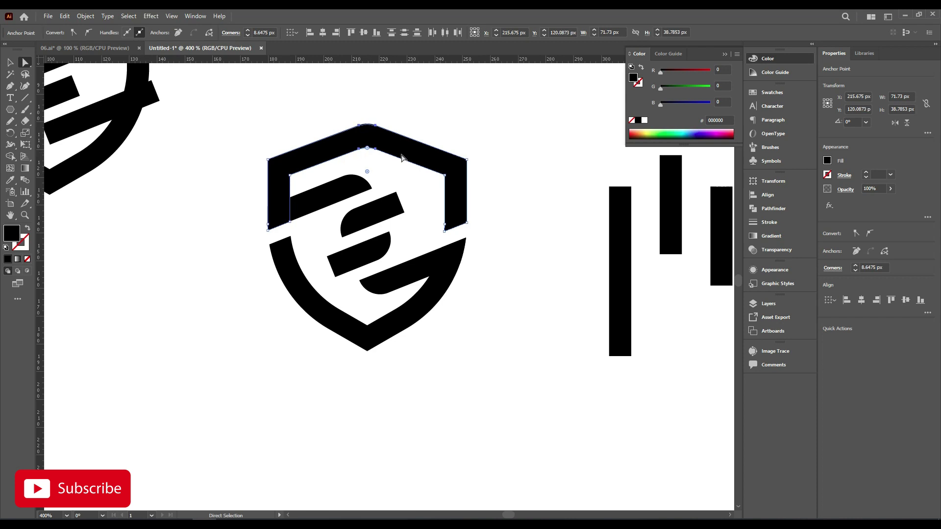
pyautogui.click(425, 126)
pyautogui.keyDown('alt'); pyautogui.scroll(-1, 486, 202); pyautogui.keyUp('alt')
pyautogui.moveTo(498, 204)
pyautogui.mouseDown()
pyautogui.moveTo(506, 204)
pyautogui.moveTo(469, 232)
pyautogui.mouseUp()
pyautogui.keyDown('alt'); pyautogui.scroll(-1, 504, 209); pyautogui.keyUp('alt')
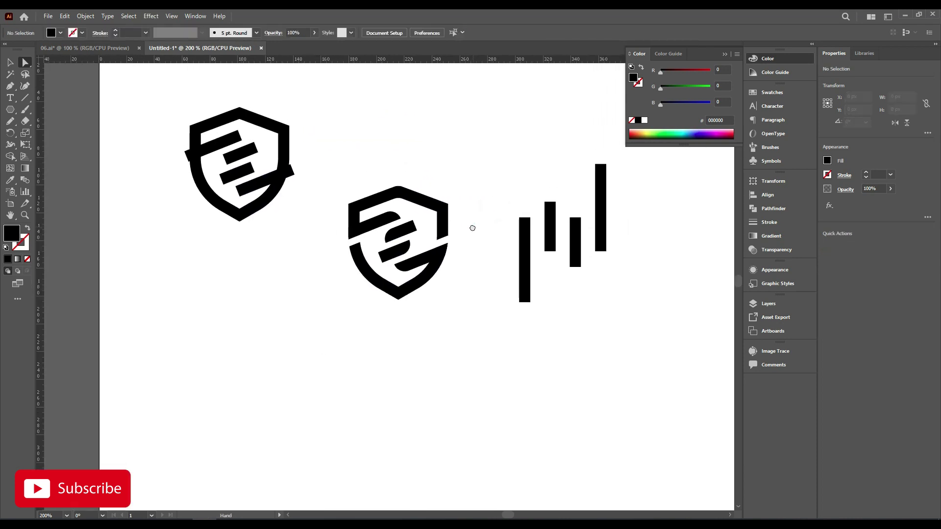
# Group the vertical bars and move them aside, off the artboard.
pyautogui.click(10, 63)
pyautogui.scroll(5, 391, 189)
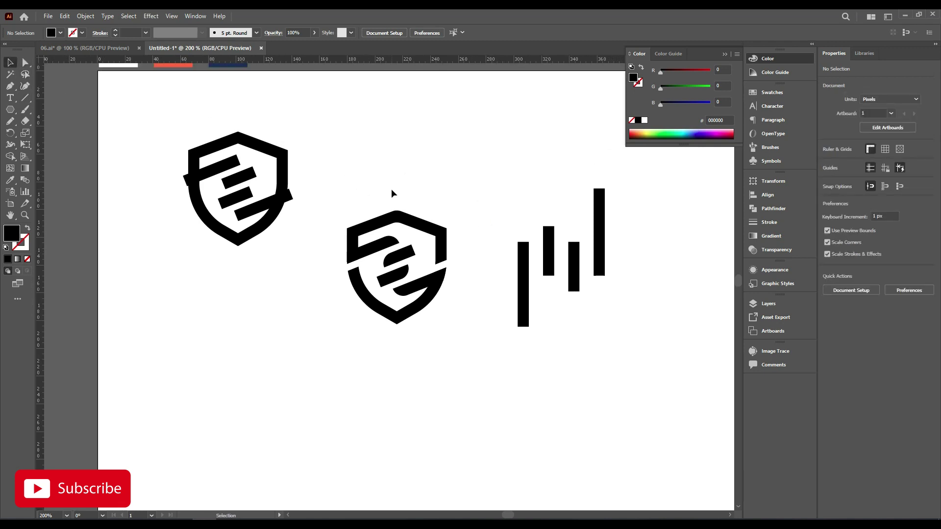
pyautogui.click(385, 182)
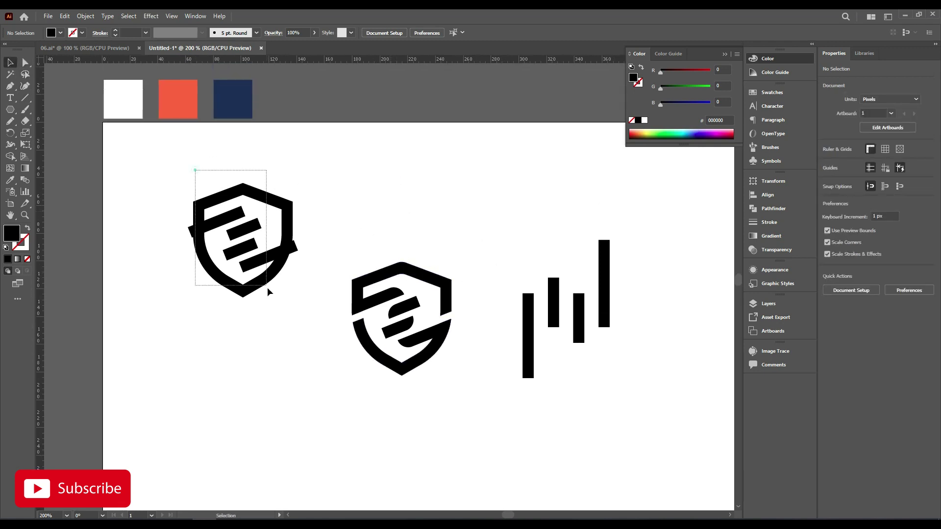
pyautogui.moveTo(194, 170)
pyautogui.mouseDown()
pyautogui.moveTo(267, 288)
pyautogui.moveTo(501, 111)
pyautogui.mouseUp()
pyautogui.keyDown('alt'); pyautogui.scroll(-1, 263, 269); pyautogui.keyUp('alt')
pyautogui.moveTo(424, 237); pyautogui.dragTo(559, 331)
pyautogui.hotkey('ctrl', 'g')
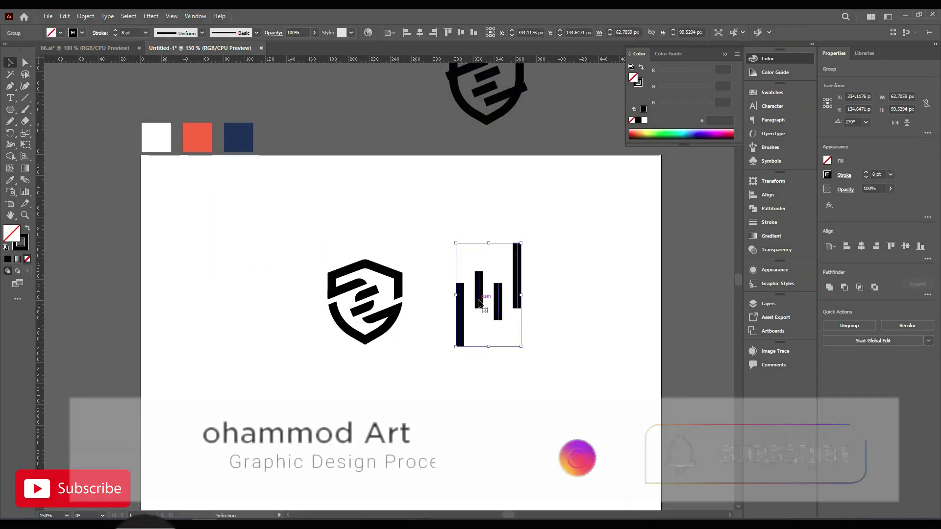
pyautogui.moveTo(478, 298); pyautogui.dragTo(701, 214)
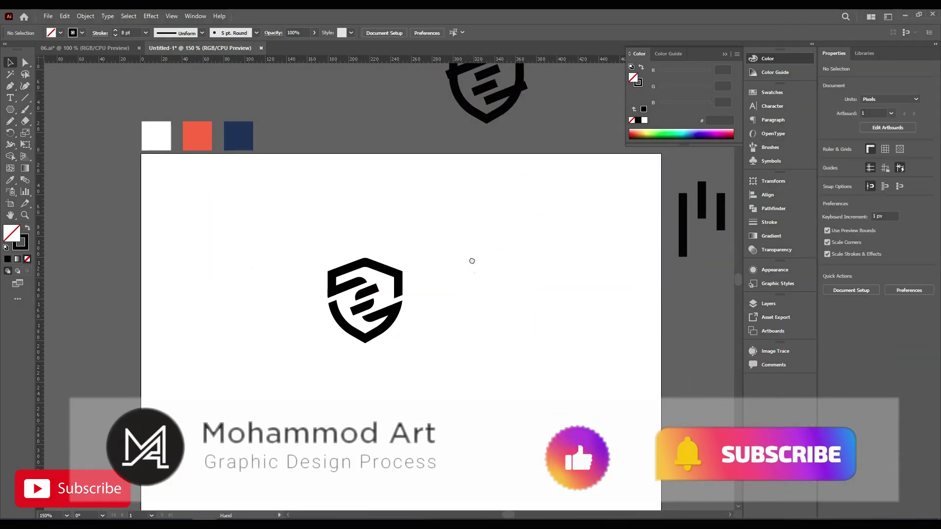
pyautogui.moveTo(473, 273); pyautogui.dragTo(397, 265)
# Unite all the shield parts into one shape with Pathfinder.
pyautogui.hotkey('ctrl', '=')
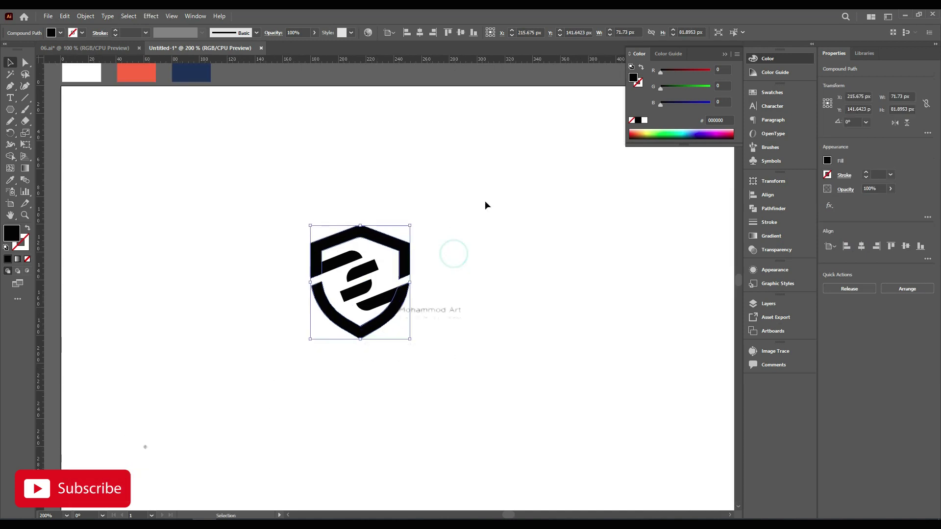
pyautogui.moveTo(483, 204); pyautogui.dragTo(294, 371)
pyautogui.click(771, 209)
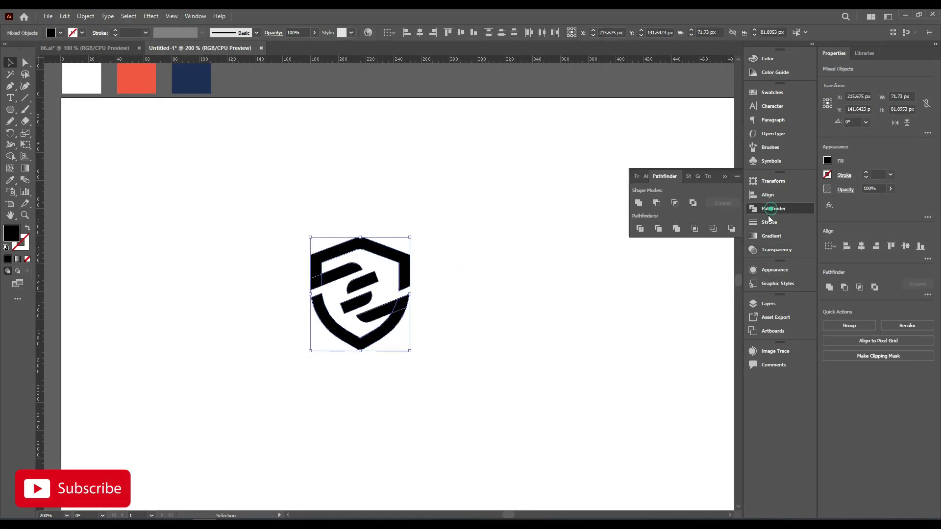
pyautogui.click(638, 204)
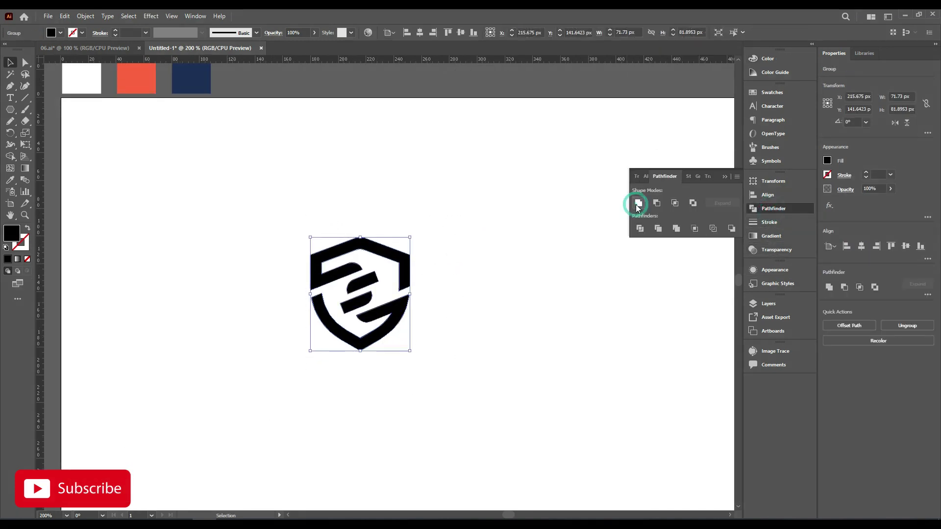
# Ungroup the merged shield into separate pieces and select the top piece.
pyautogui.click(440, 223)
pyautogui.click(350, 242)
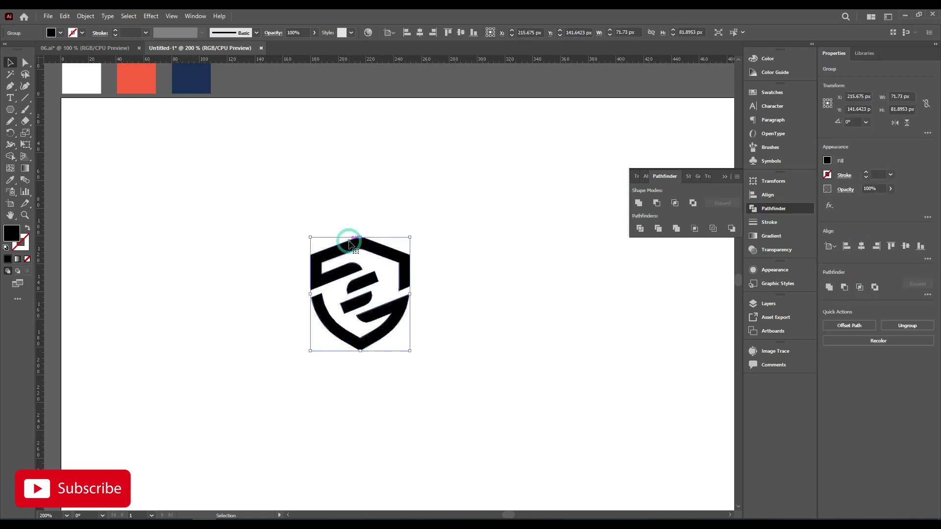
pyautogui.rightClick(349, 241)
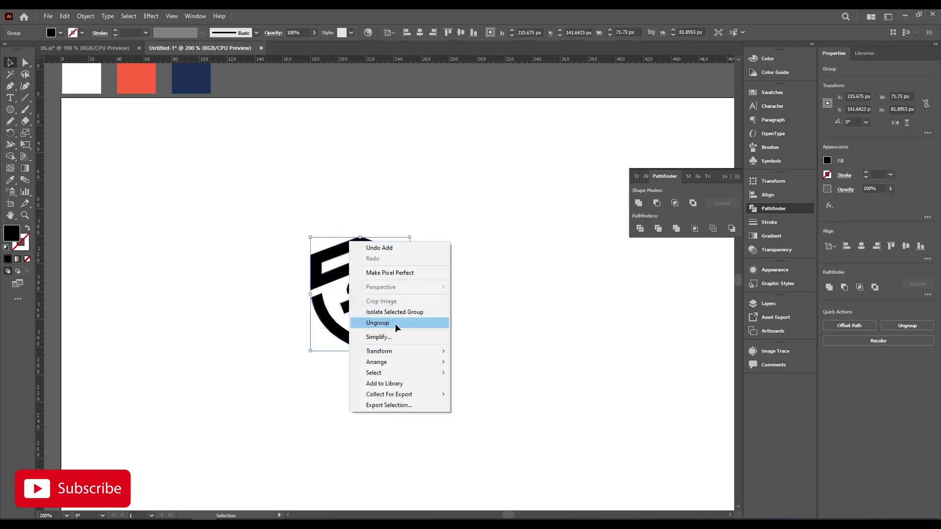
pyautogui.click(395, 324)
pyautogui.click(460, 310)
pyautogui.scroll(1, 460, 309)
pyautogui.click(388, 281)
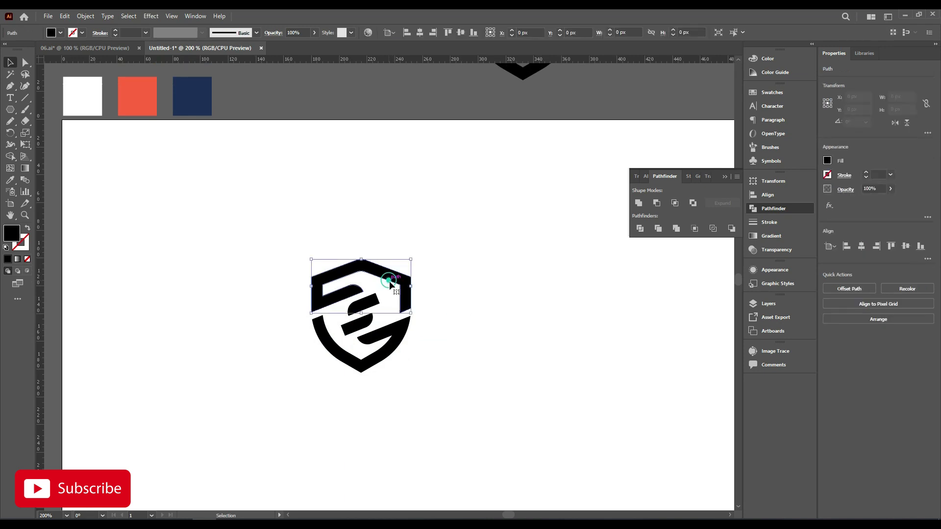
pyautogui.scroll(2, 390, 285)
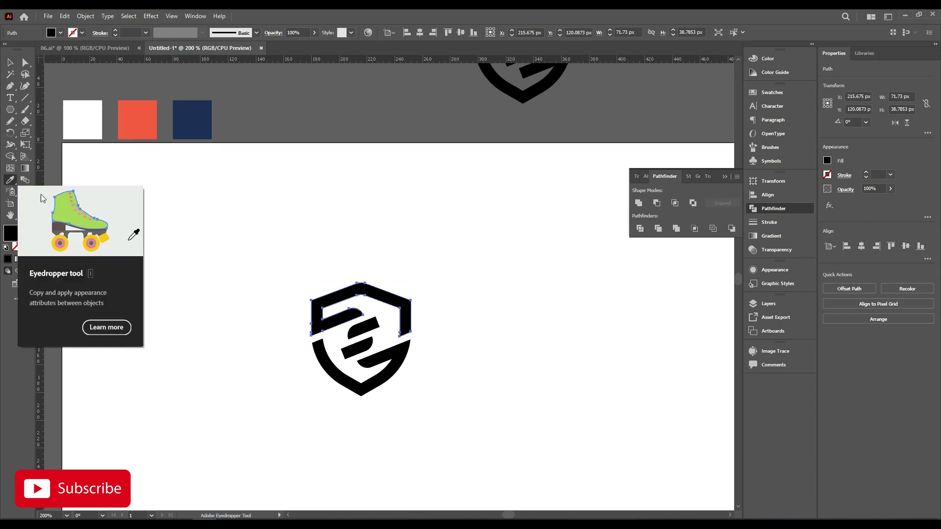
# Fill the top shield piece navy and the bottom piece coral.
pyautogui.click(205, 116)
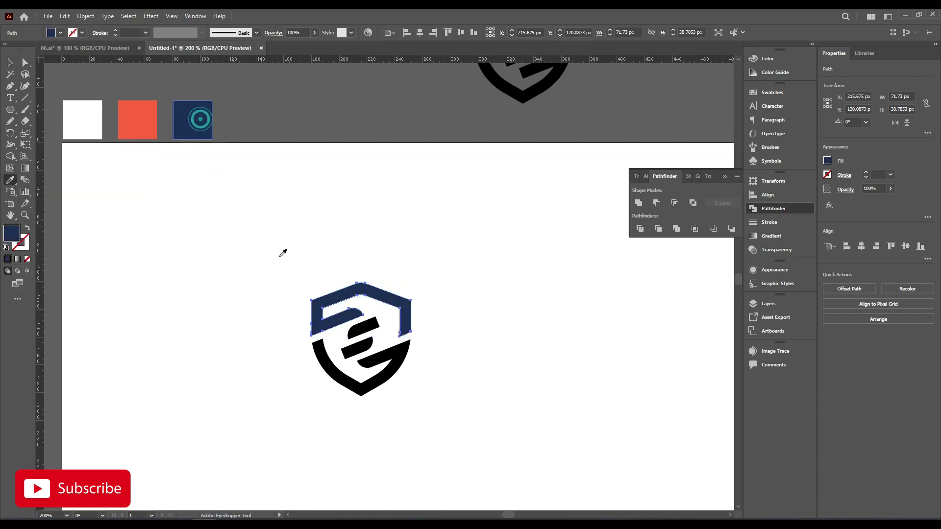
pyautogui.press('v')
pyautogui.click(390, 356)
pyautogui.click(153, 127)
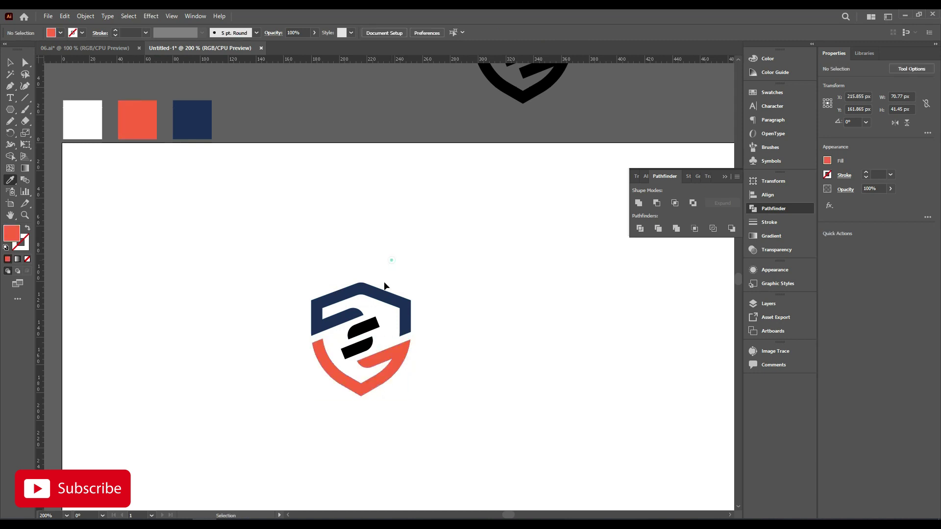
# Colour the upper middle bar coral and the lower middle bar navy.
pyautogui.hotkey('ctrl', '+')
pyautogui.keyDown('ctrl'); pyautogui.click(385, 281); pyautogui.keyUp('ctrl')
pyautogui.click(397, 331)
pyautogui.keyDown('ctrl'); pyautogui.click(358, 311); pyautogui.keyUp('ctrl')
pyautogui.click(422, 254)
# Select all the logo pieces and centre them horizontally on the artboard.
pyautogui.hotkey('ctrl', '-')
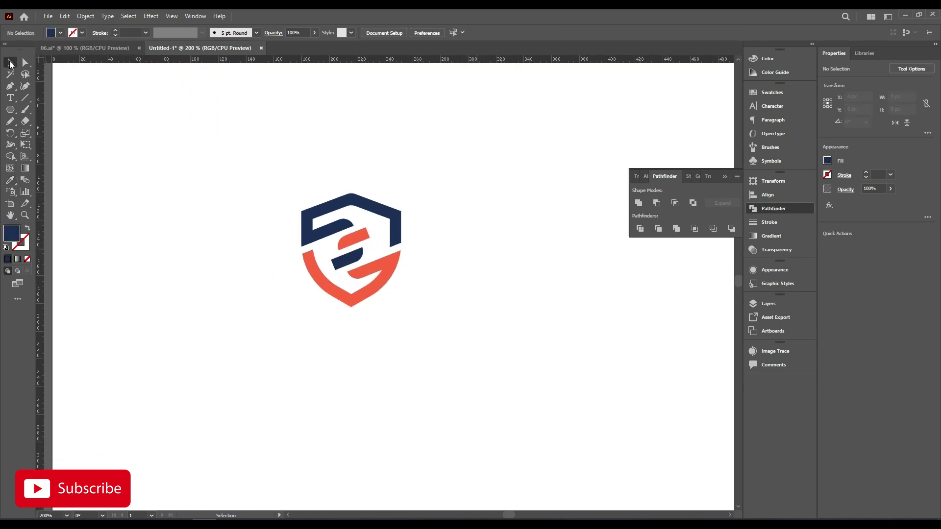
pyautogui.press('v')
pyautogui.hotkey('ctrl', 'a')
pyautogui.rightClick(374, 234)
pyautogui.click(406, 293)
pyautogui.click(421, 33)
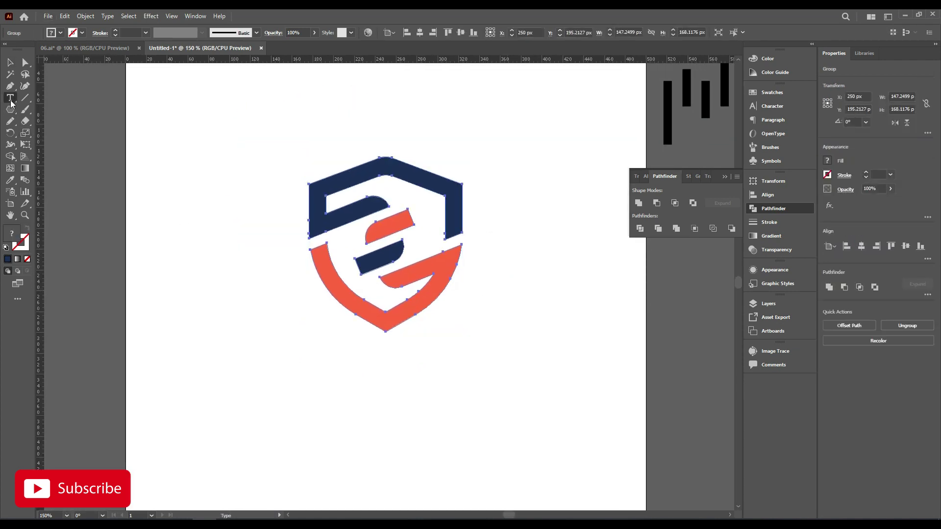
# Place 'Magivian Wealth' text under the shield, enlarge it, and select it with the logo.
pyautogui.click(298, 401)
pyautogui.write('Magivian Wealth')
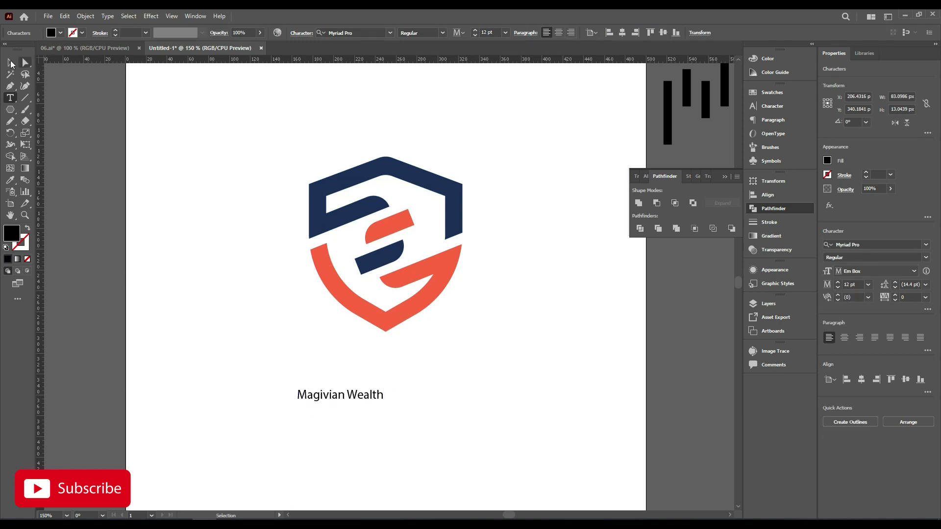
pyautogui.click(12, 63)
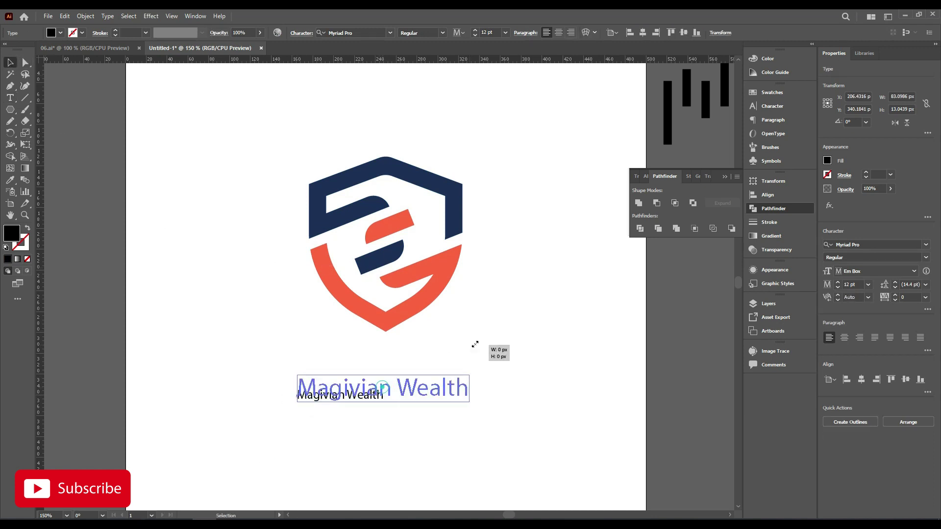
pyautogui.moveTo(384, 387); pyautogui.dragTo(504, 332)
pyautogui.moveTo(448, 392); pyautogui.dragTo(439, 370)
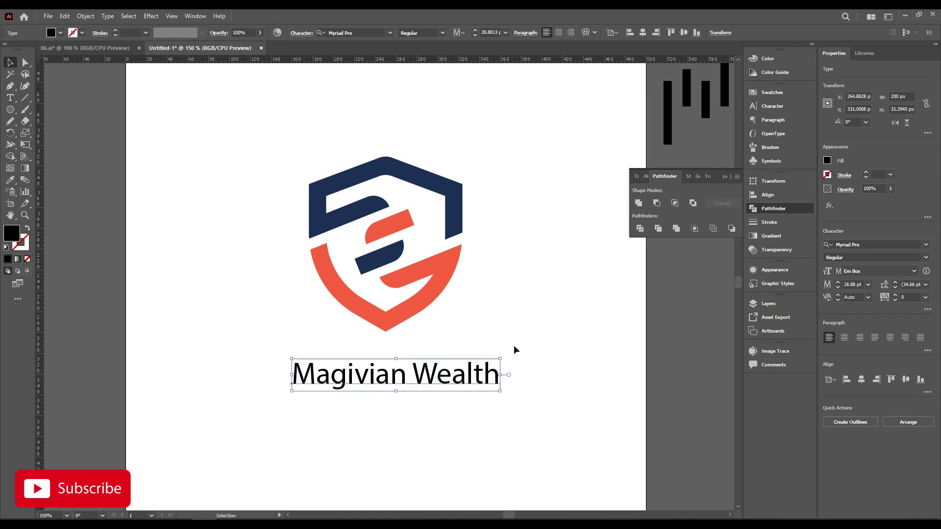
pyautogui.moveTo(525, 236); pyautogui.dragTo(427, 401)
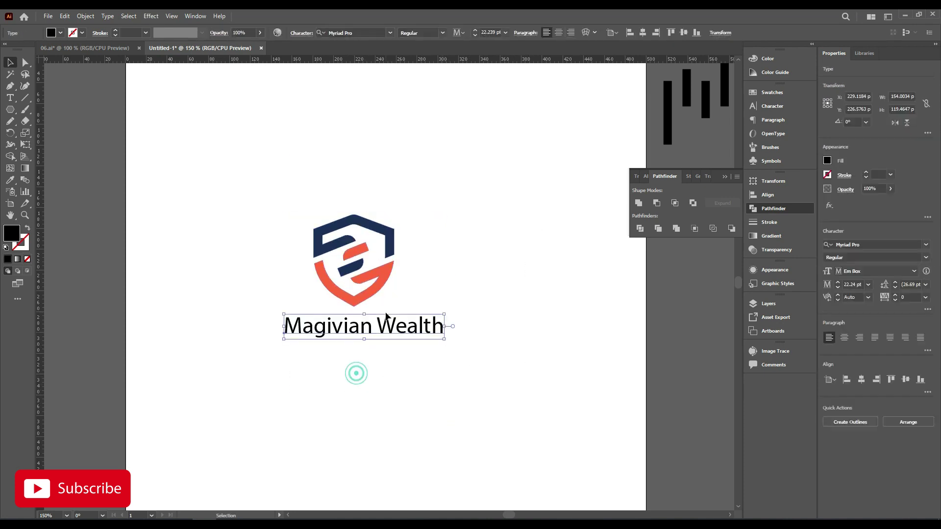
pyautogui.write('mi')
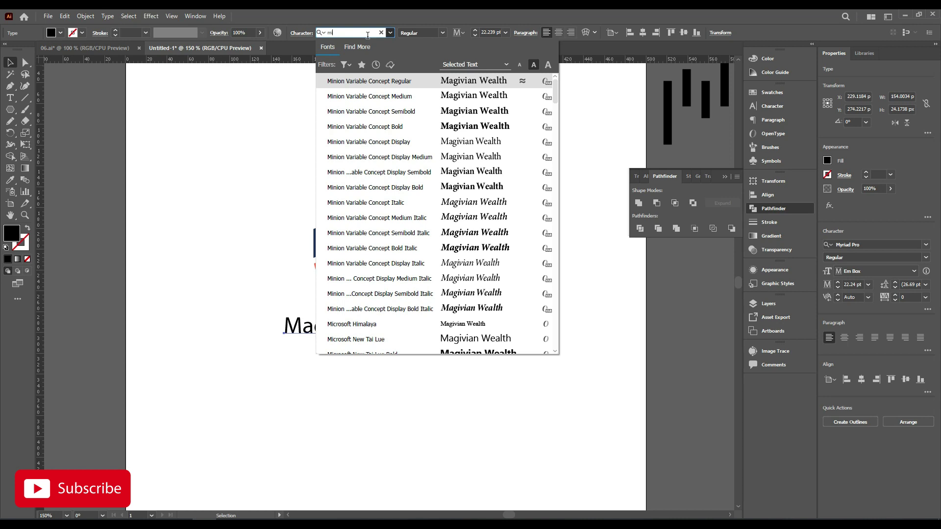
pyautogui.write('cro')
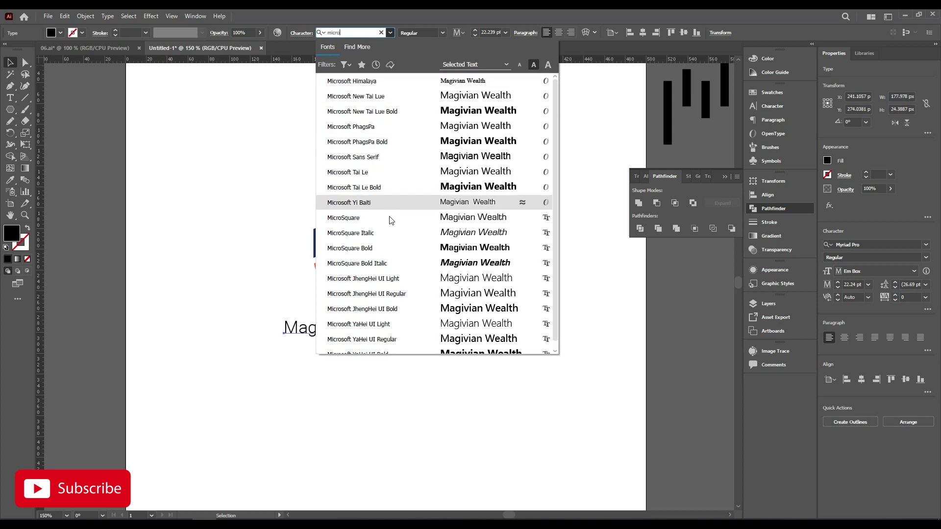
# Style the wordmark in MicroSquare Bold, all caps, tracking 25, with navy fill.
pyautogui.click(402, 248)
pyautogui.hotkey('ctrl', '+')
pyautogui.click(368, 353)
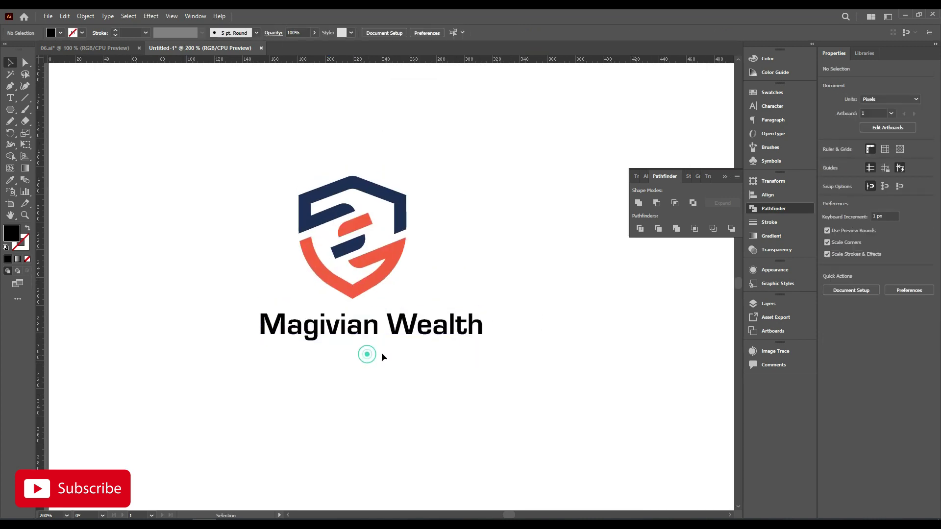
pyautogui.click(384, 332)
pyautogui.click(773, 107)
pyautogui.click(638, 219)
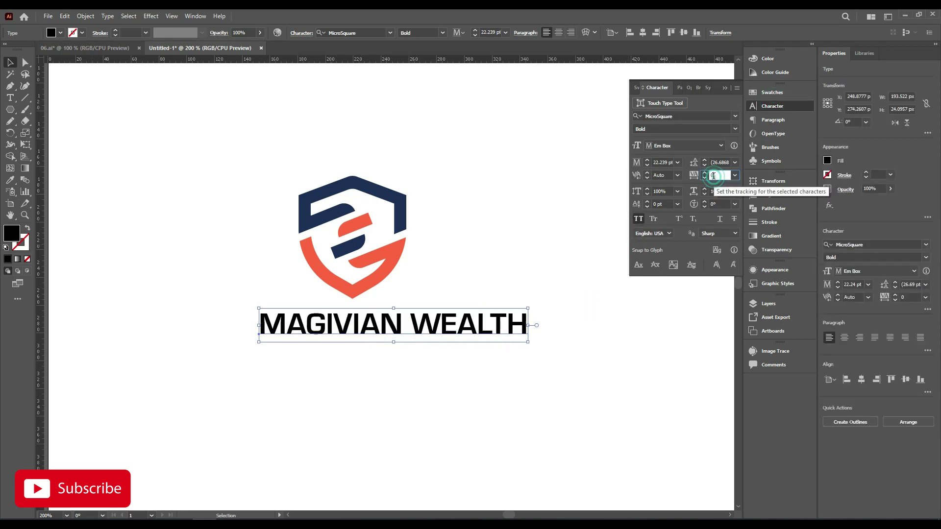
pyautogui.click(734, 174)
pyautogui.click(355, 186)
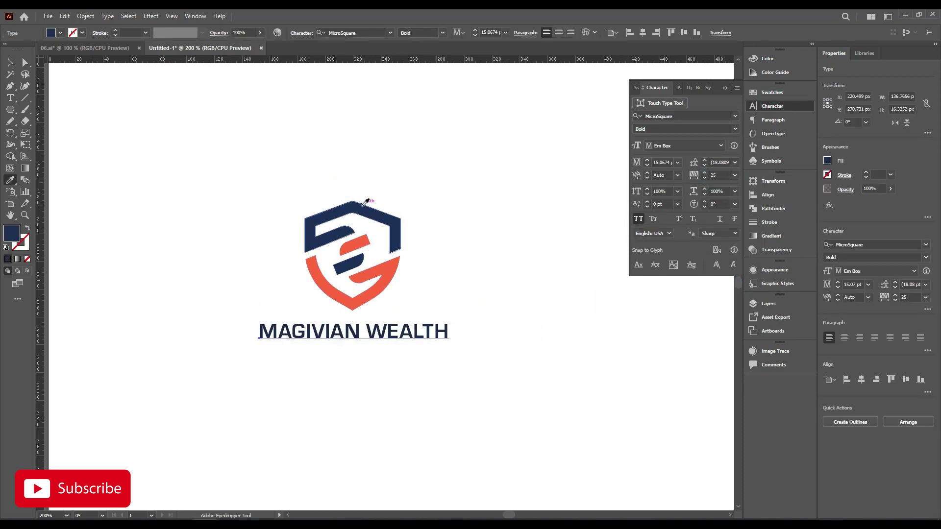
# Group the wordmark with the shield and centre the group on the artboard.
pyautogui.moveTo(250, 354); pyautogui.dragTo(446, 203)
pyautogui.hotkey('ctrl', 'g')
pyautogui.click(492, 234)
pyautogui.hotkey('ctrl', '-')
pyautogui.hotkey('ctrl', 'a')
pyautogui.click(371, 33)
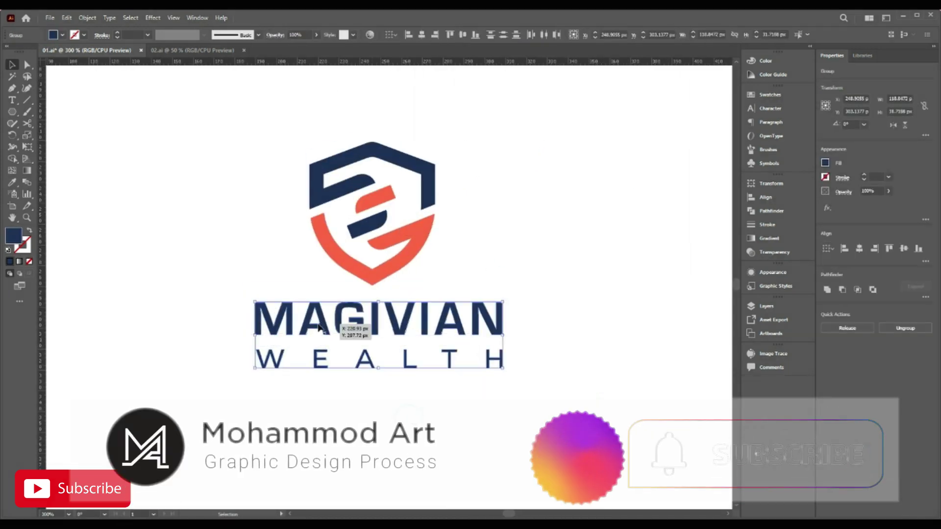
# Delete the crossbars of MAGIVIAN's two A's and cut WEALTH's A crossbar with Shape Builder.
pyautogui.click(298, 316)
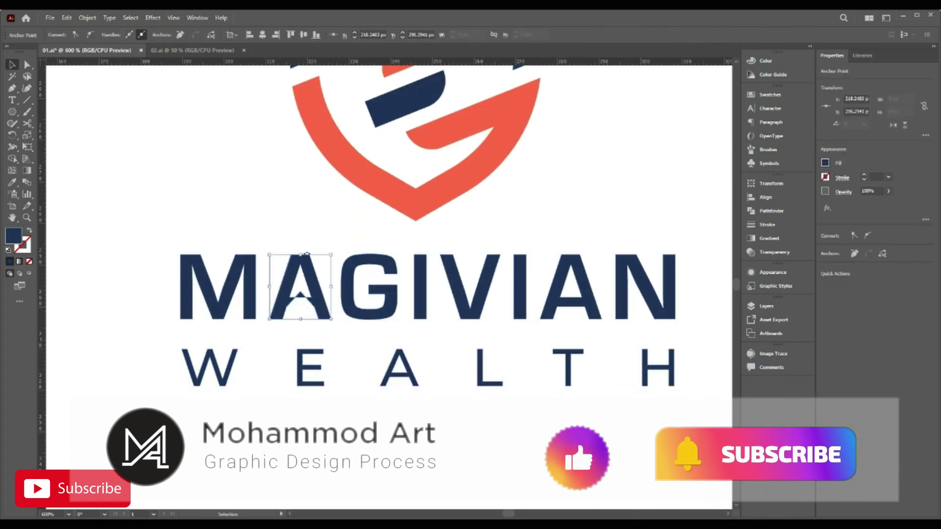
pyautogui.scroll(2, 297, 309)
pyautogui.scroll(-3, 330, 287)
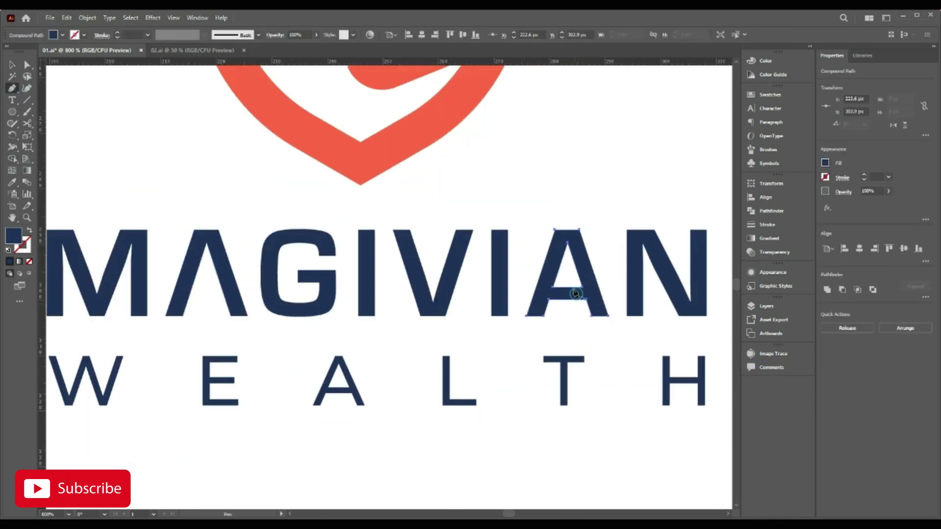
pyautogui.click(560, 299)
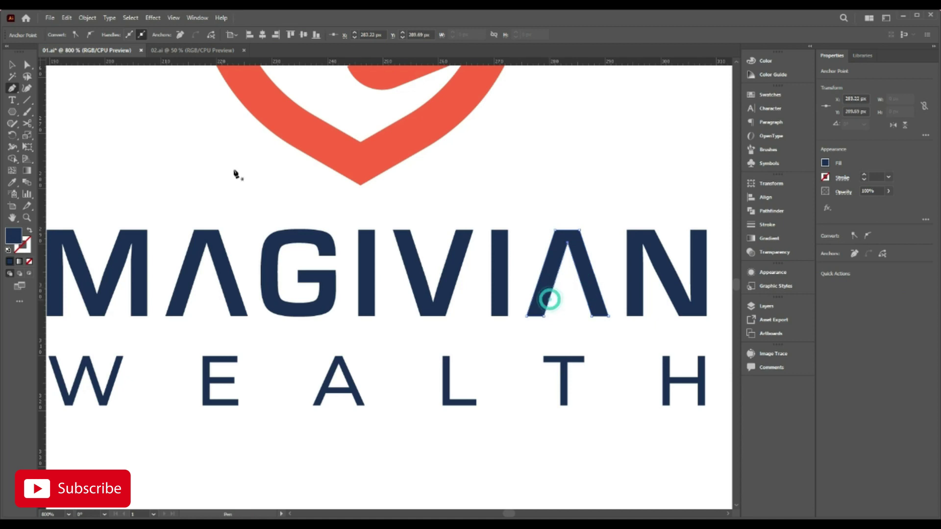
pyautogui.scroll(-3, 546, 269)
pyautogui.scroll(2, 395, 315)
pyautogui.scroll(2, 395, 315)
pyautogui.hotkey('shift', 'm')
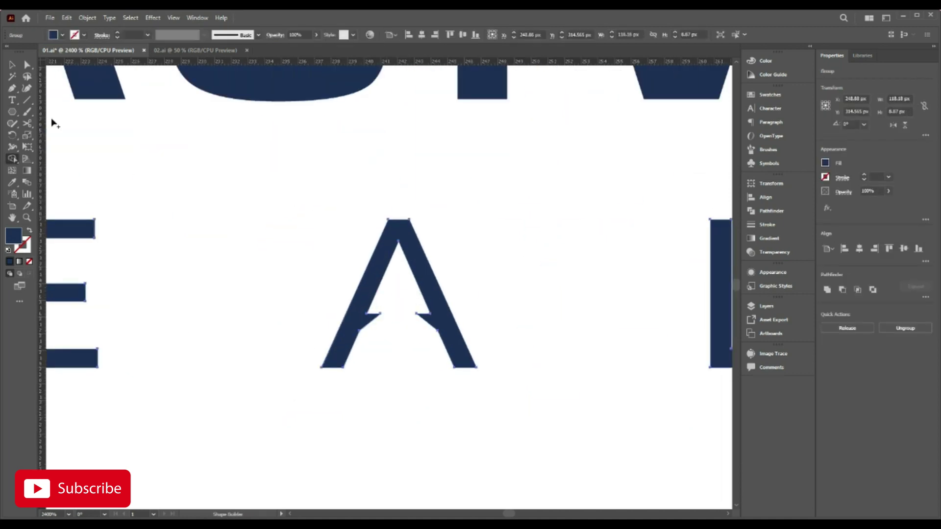
pyautogui.click(435, 316)
pyautogui.scroll(-5, 437, 315)
# Select the whole logo group and resize it slightly.
pyautogui.press('v')
pyautogui.click(430, 336)
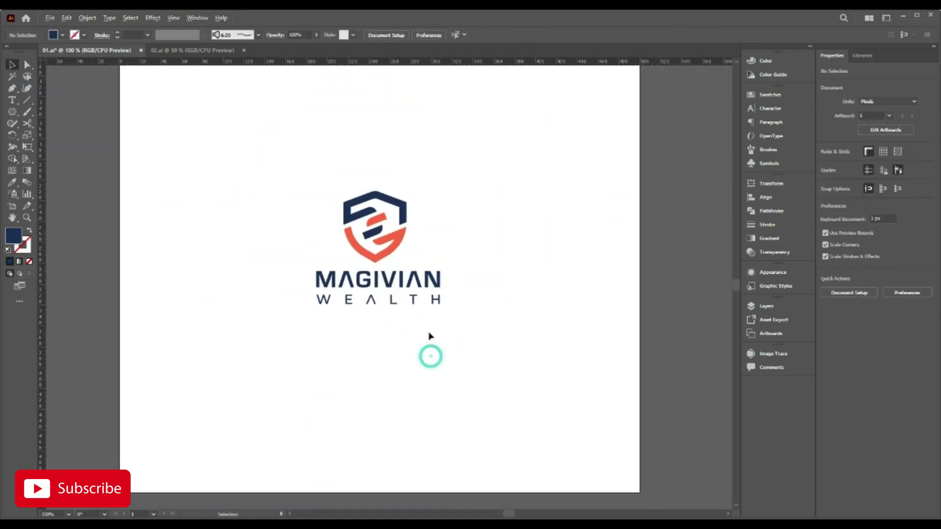
pyautogui.moveTo(527, 392); pyautogui.dragTo(412, 177)
pyautogui.moveTo(466, 196); pyautogui.dragTo(572, 331)
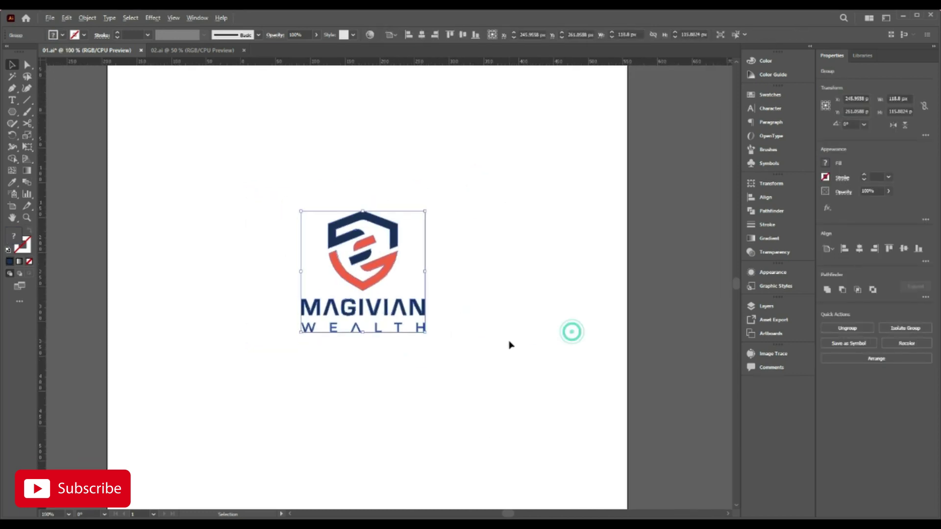